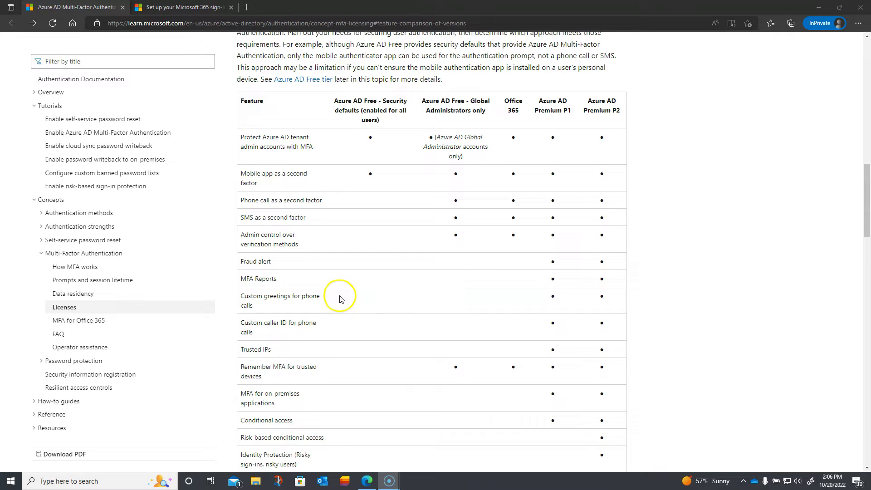
# Highlight 'AD' and 'enabled for all' in the article's Security defaults header.
pyautogui.scroll(1, 343, 304)
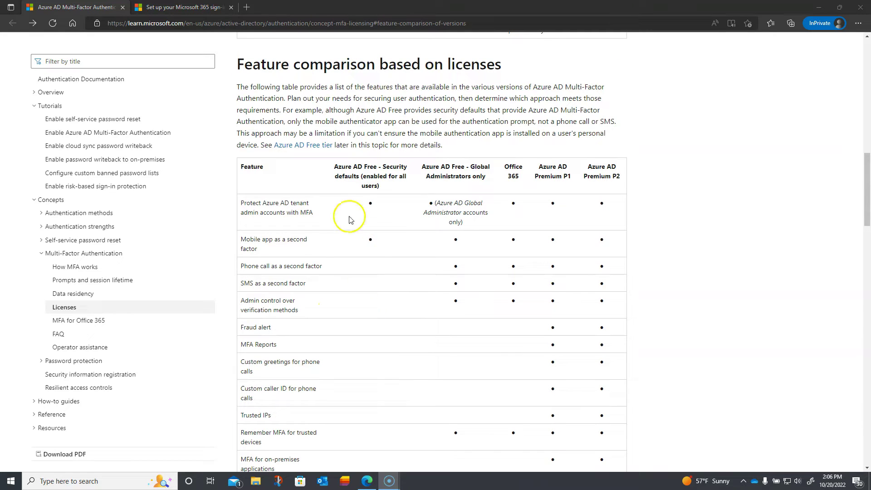
pyautogui.doubleClick(355, 166)
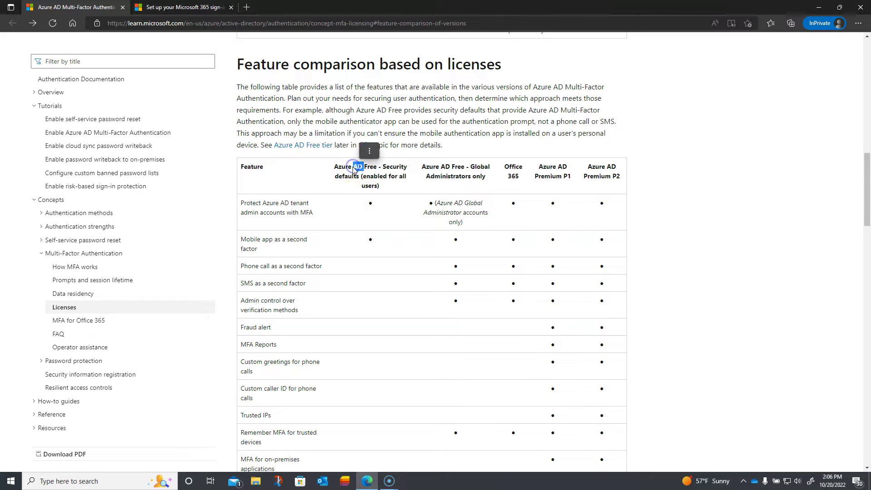
pyautogui.click(328, 213)
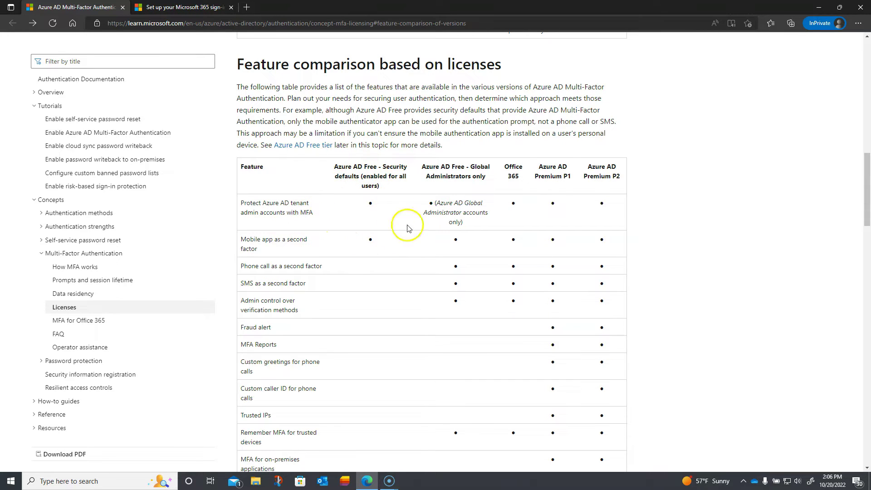
pyautogui.click(362, 176)
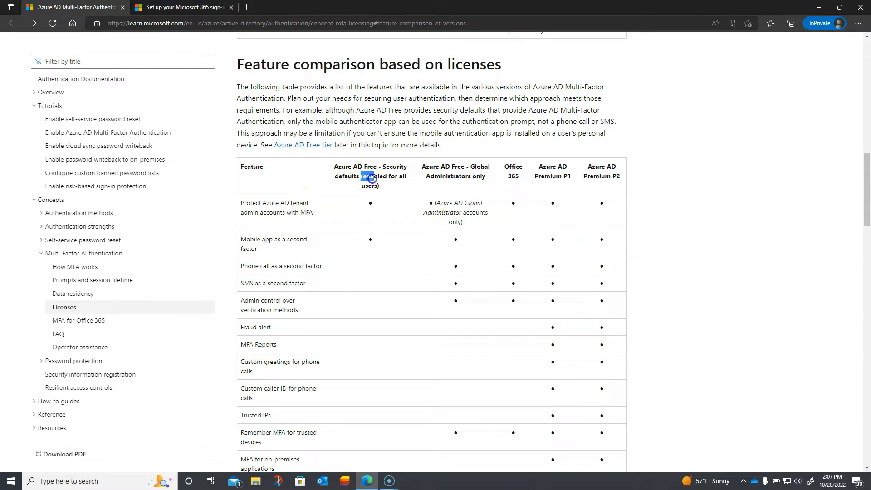
pyautogui.moveTo(372, 178); pyautogui.dragTo(405, 181)
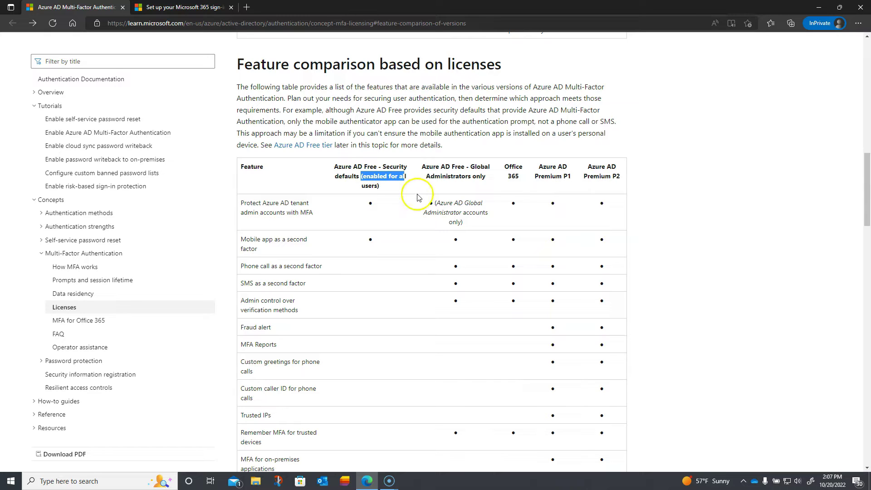
pyautogui.click(432, 225)
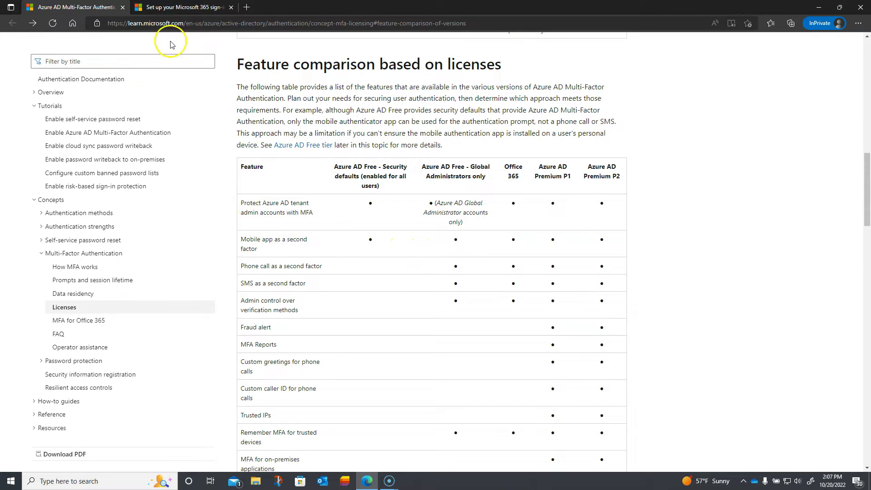
# From the MFA setup article, open a new InPrivate tab and search Bing for 'm365 tenant'.
pyautogui.click(176, 8)
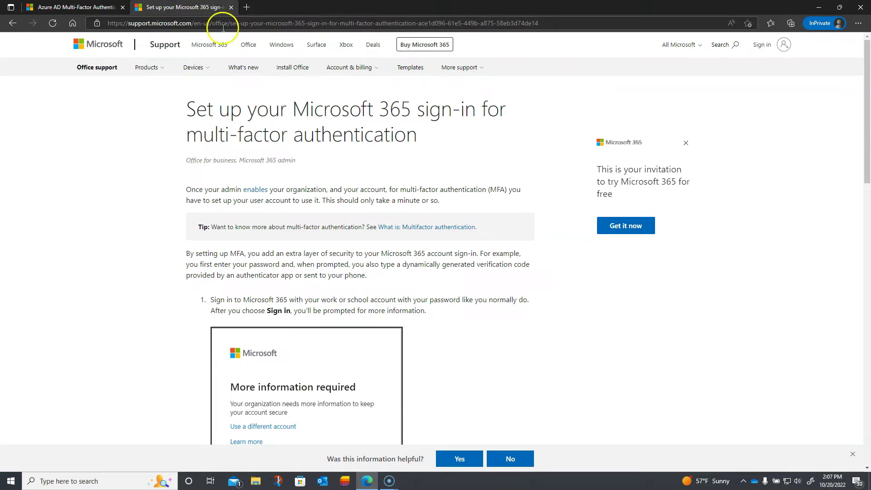
pyautogui.click(247, 7)
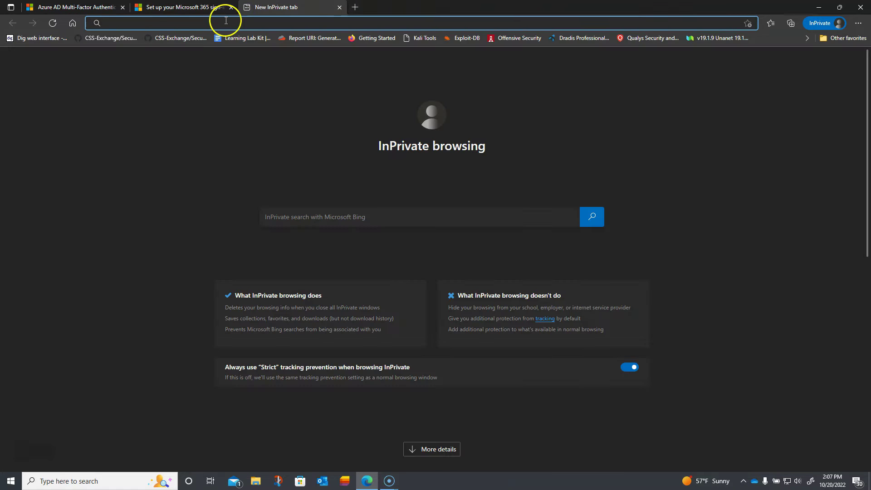
pyautogui.write('m3')
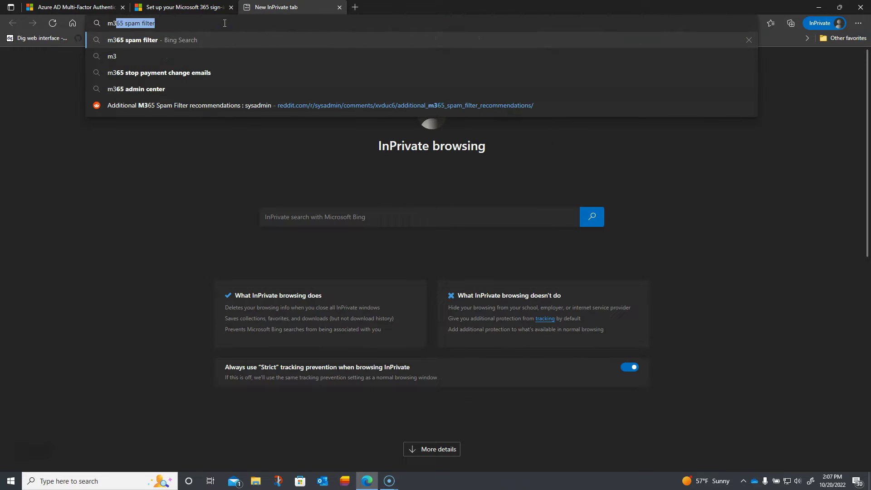
pyautogui.write('65 ten')
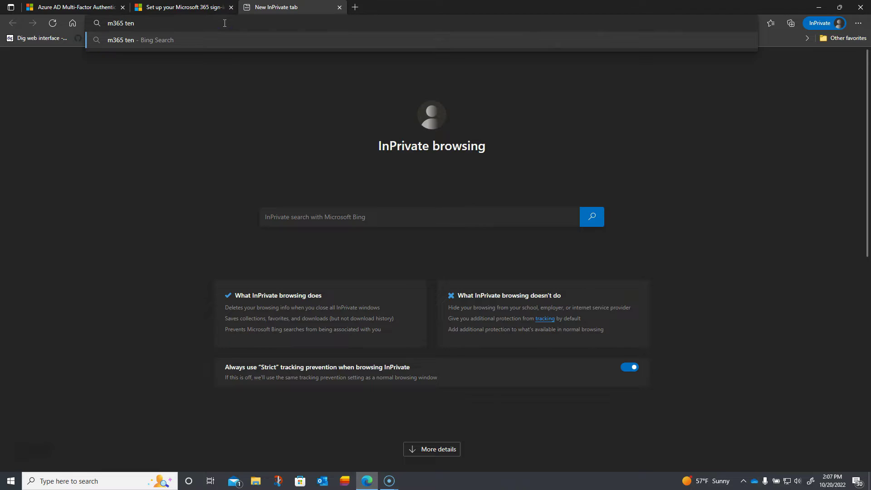
pyautogui.write('ant')
pyautogui.press('Return')
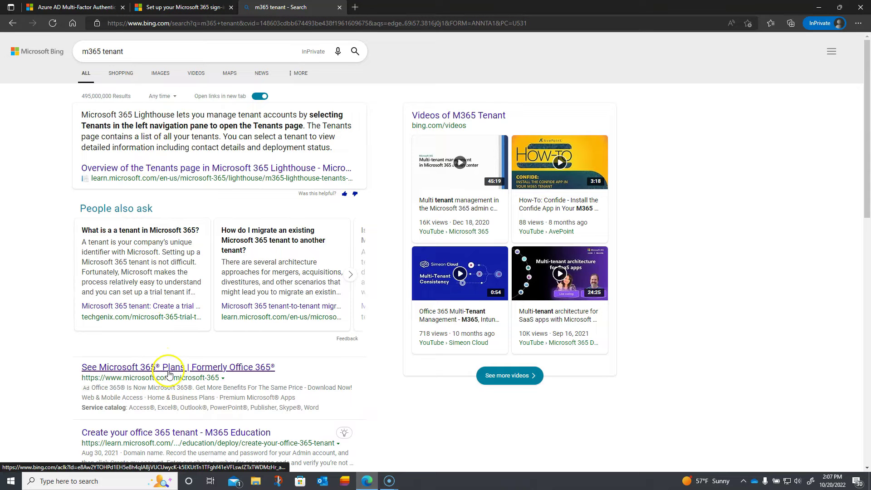
pyautogui.scroll(-1, 169, 371)
pyautogui.scroll(-1, 169, 371)
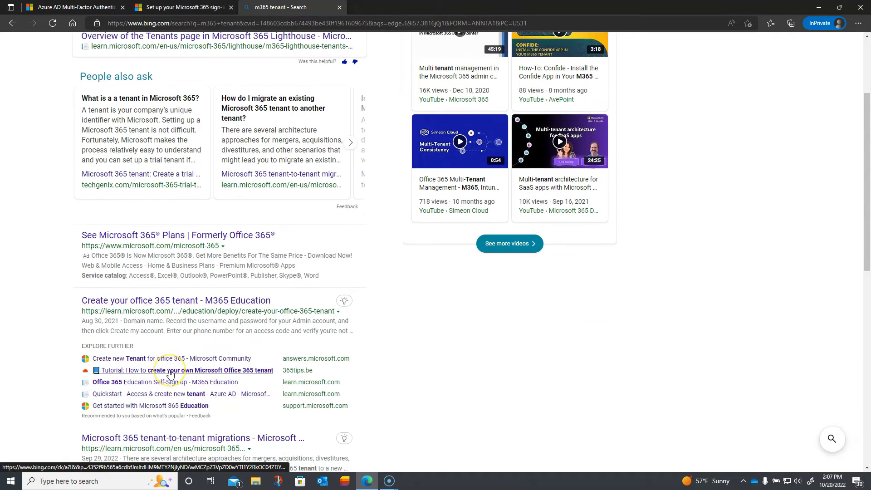
pyautogui.scroll(-1, 170, 374)
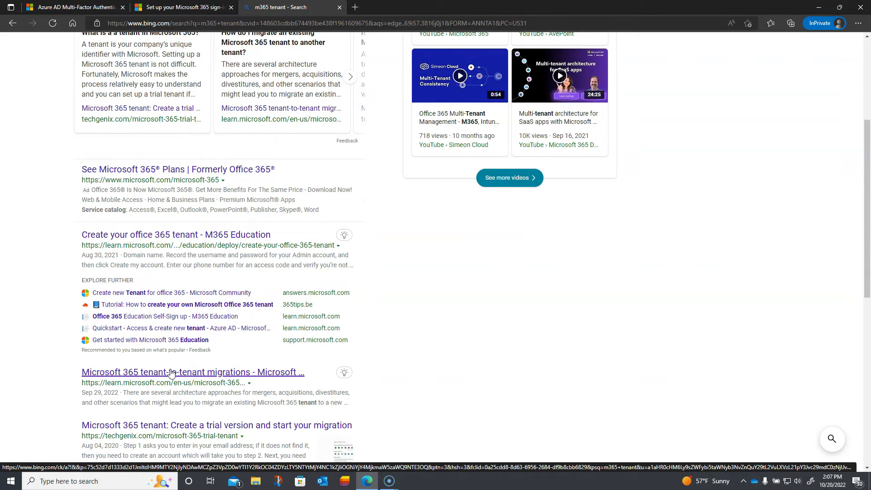
pyautogui.scroll(3, 171, 374)
# Change the search to 'm365 login' and open the Office 365 login result.
pyautogui.click(133, 53)
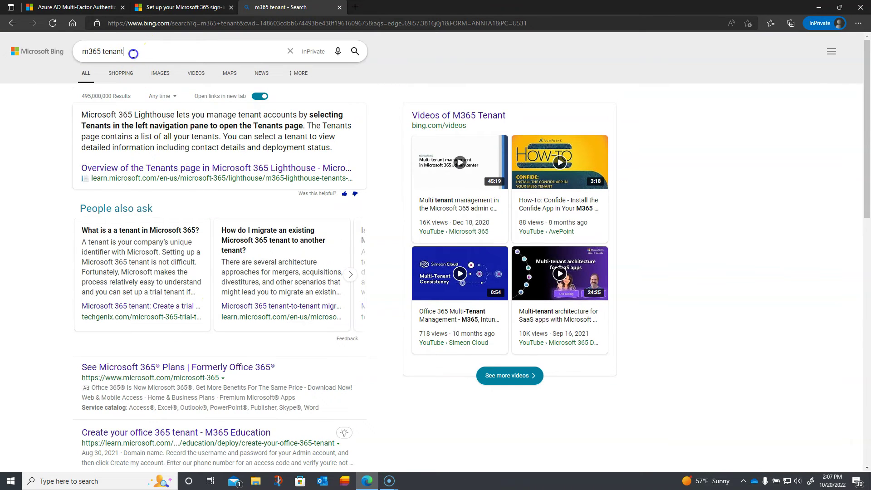
pyautogui.press('BackSpace')
pyautogui.press('BackSpace')
pyautogui.press('BackSpace')
pyautogui.press('BackSpace')
pyautogui.press('BackSpace')
pyautogui.press('BackSpace')
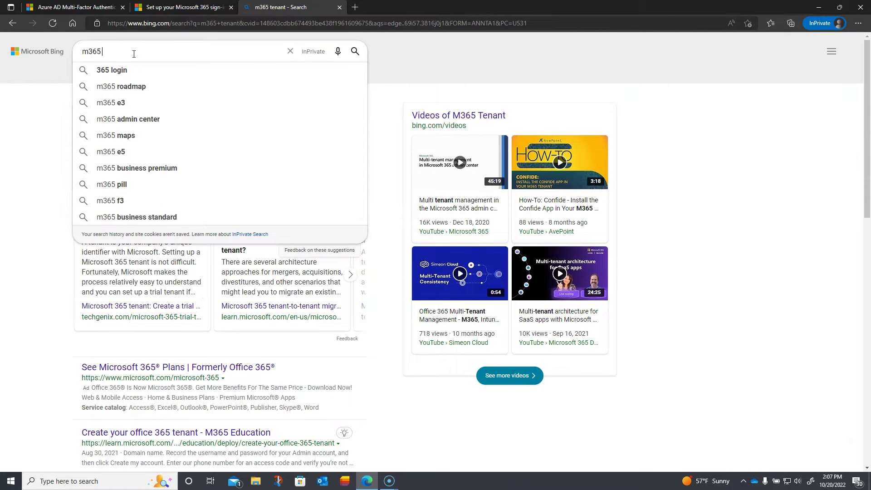
pyautogui.write('login')
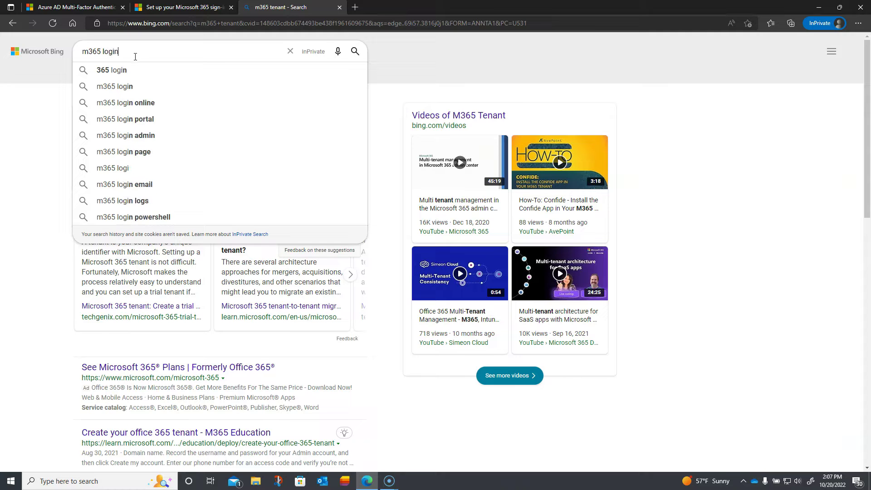
pyautogui.press('Return')
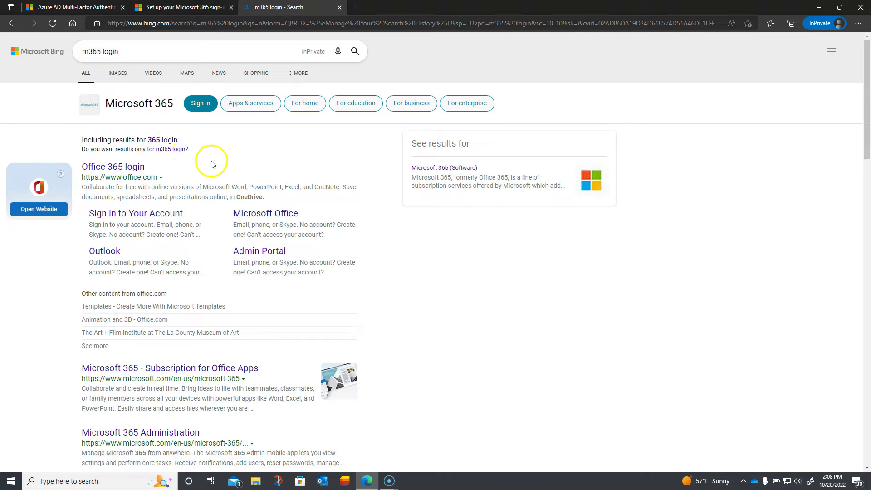
pyautogui.click(123, 167)
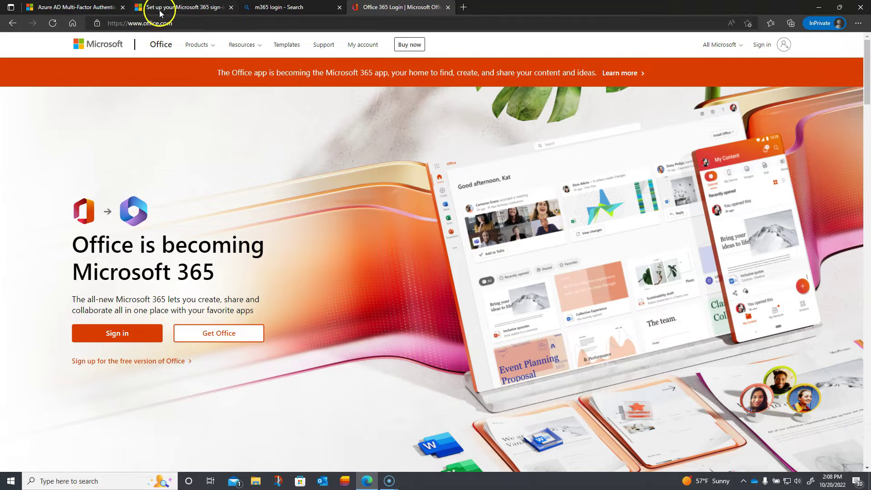
# Sign in with the saved admin account and choose to stay signed in.
pyautogui.click(119, 333)
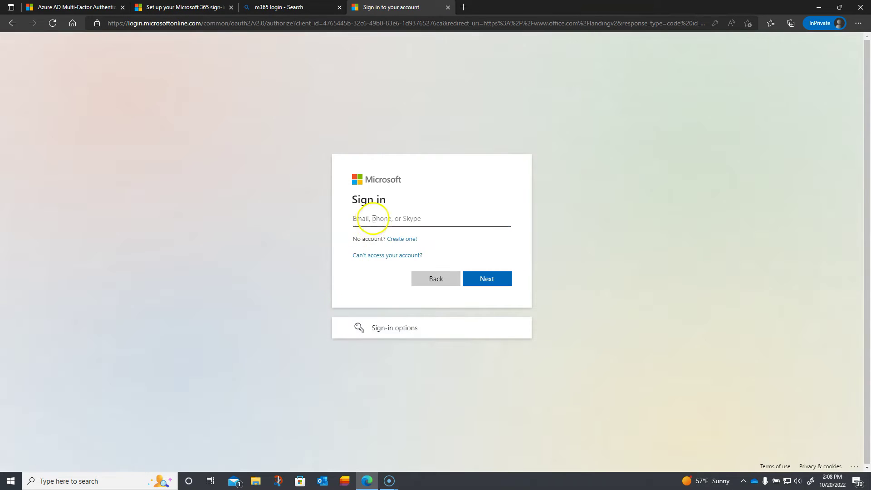
pyautogui.click(377, 219)
pyautogui.click(384, 267)
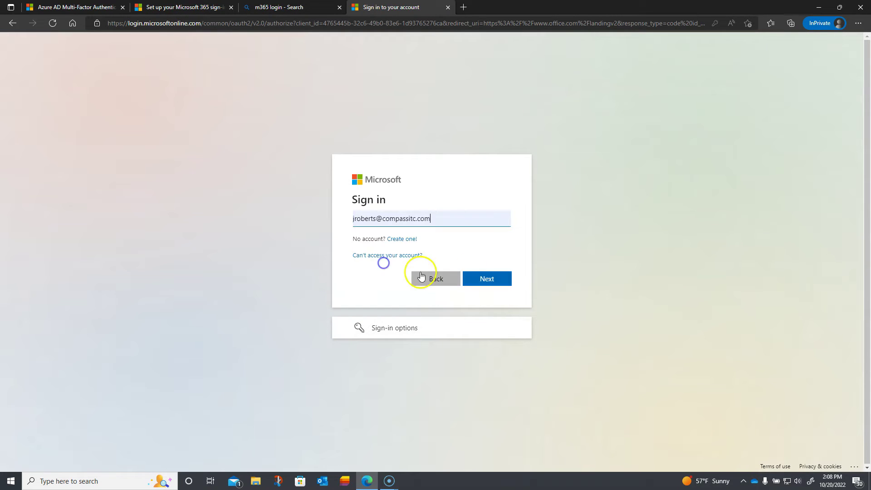
pyautogui.click(473, 279)
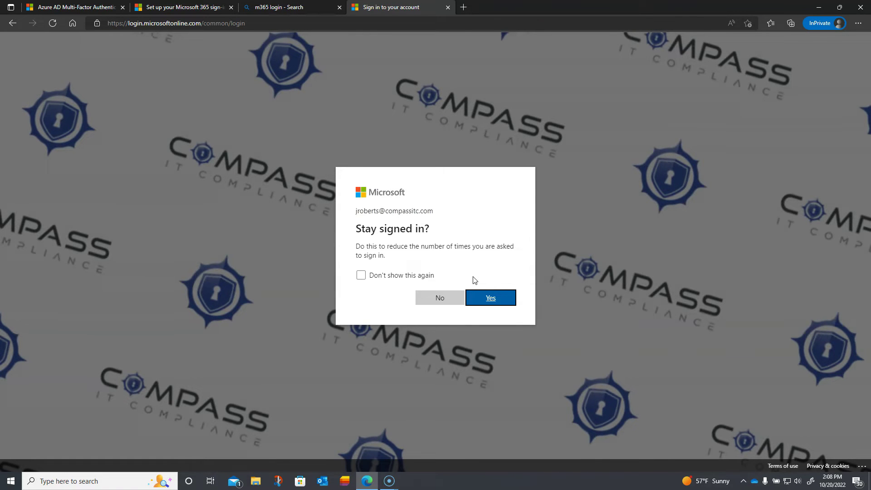
pyautogui.click(481, 297)
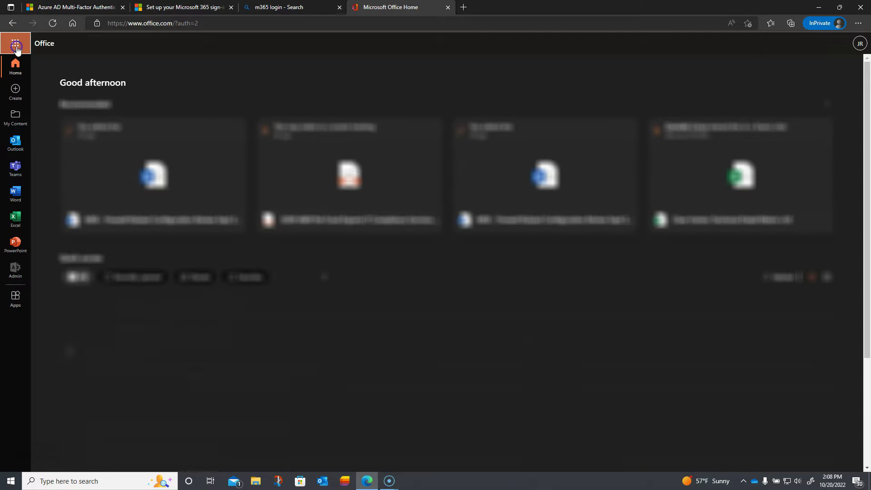
# Open the Microsoft 365 admin center from the Admin entry in the left rail.
pyautogui.click(16, 45)
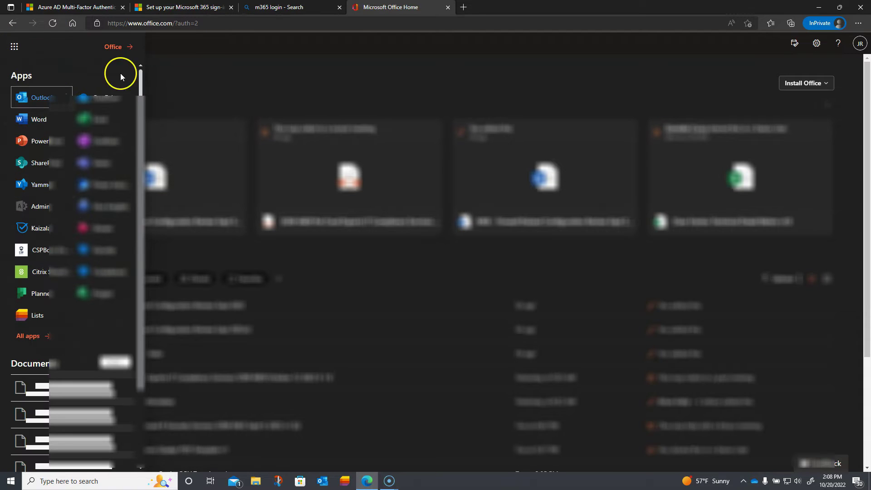
pyautogui.click(16, 45)
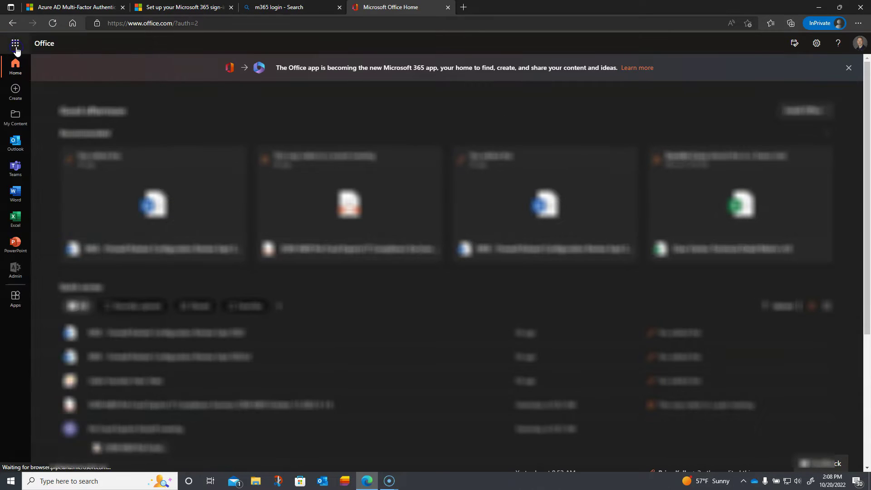
pyautogui.click(16, 269)
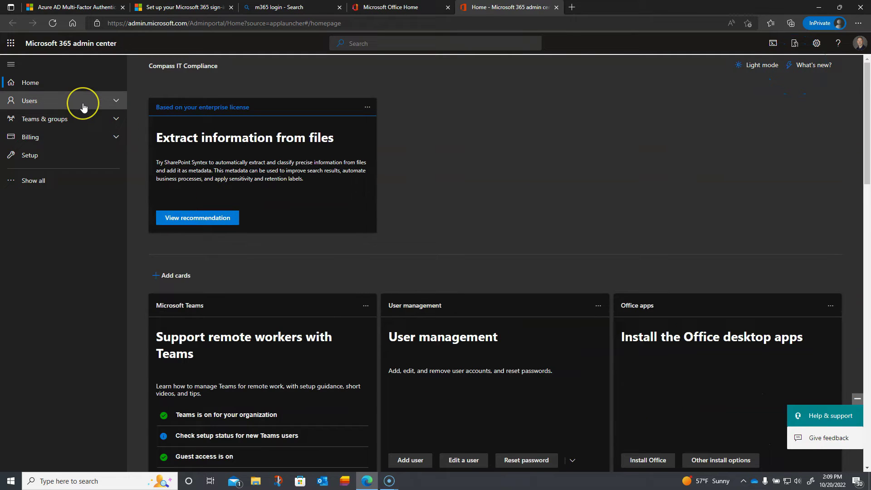
# Under Users > Active users, select 'Password Less' and open its details panel.
pyautogui.click(83, 106)
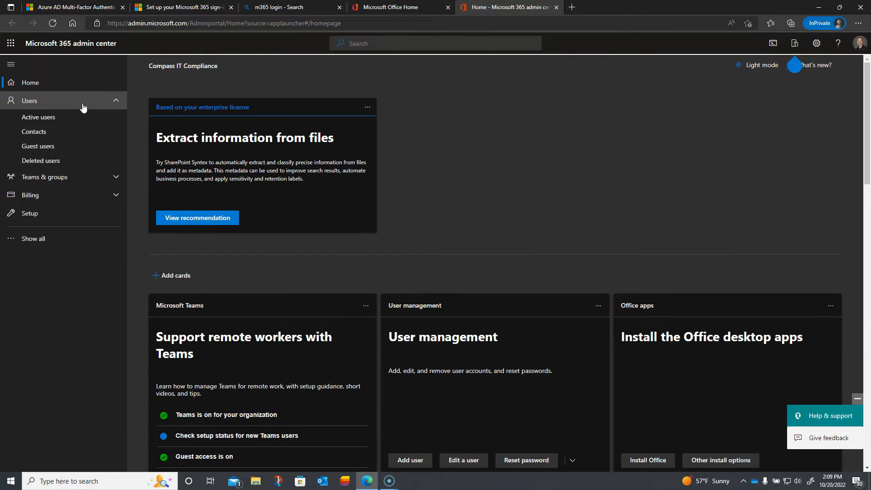
pyautogui.click(49, 118)
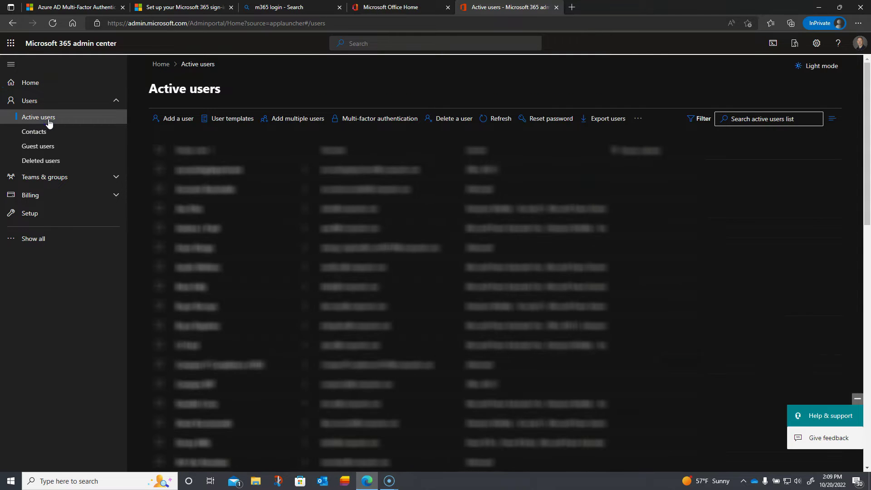
pyautogui.click(183, 120)
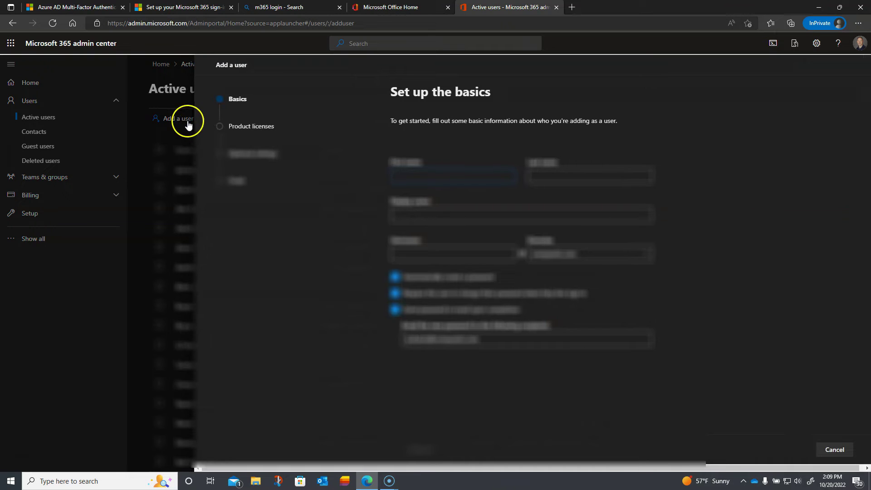
pyautogui.click(835, 450)
pyautogui.scroll(-10, 329, 328)
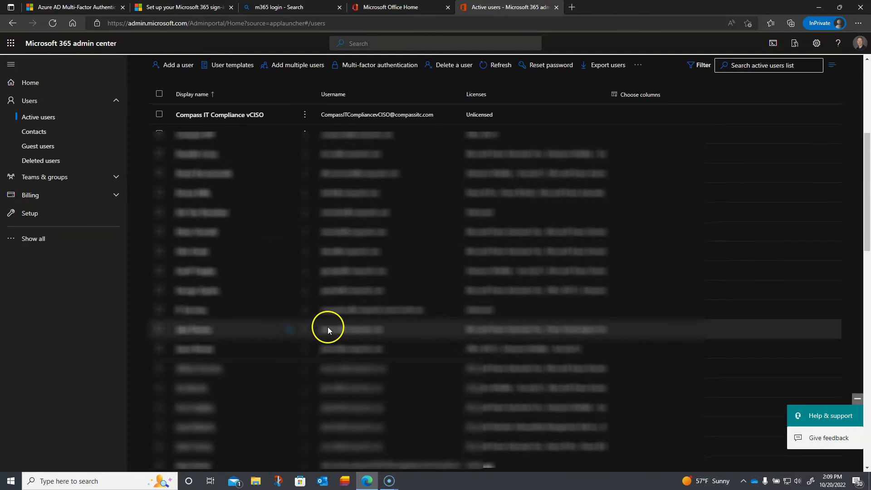
pyautogui.scroll(-5, 328, 327)
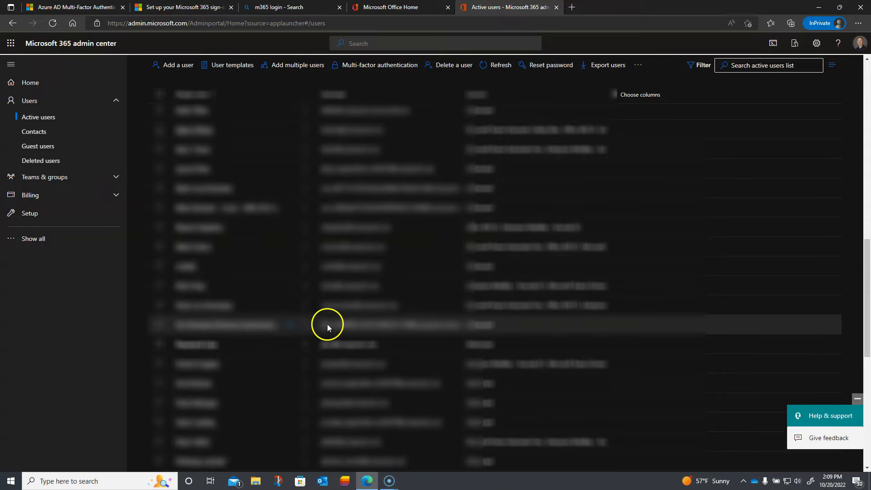
pyautogui.click(160, 346)
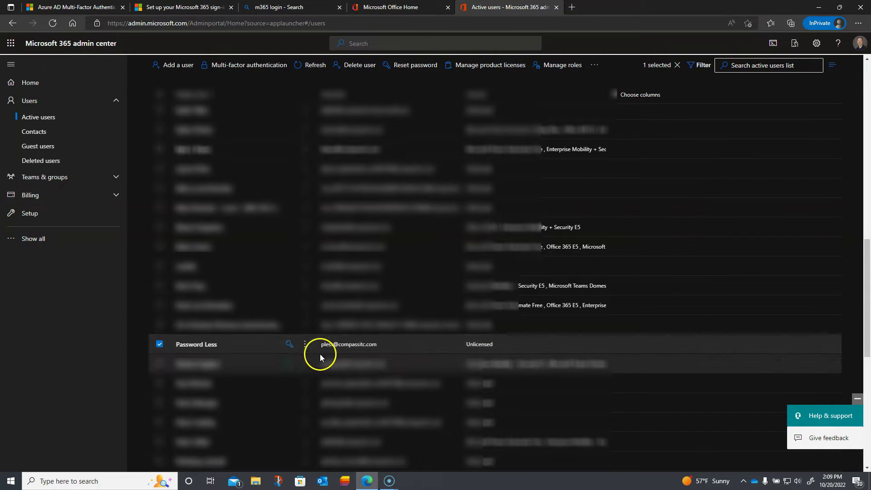
pyautogui.click(205, 348)
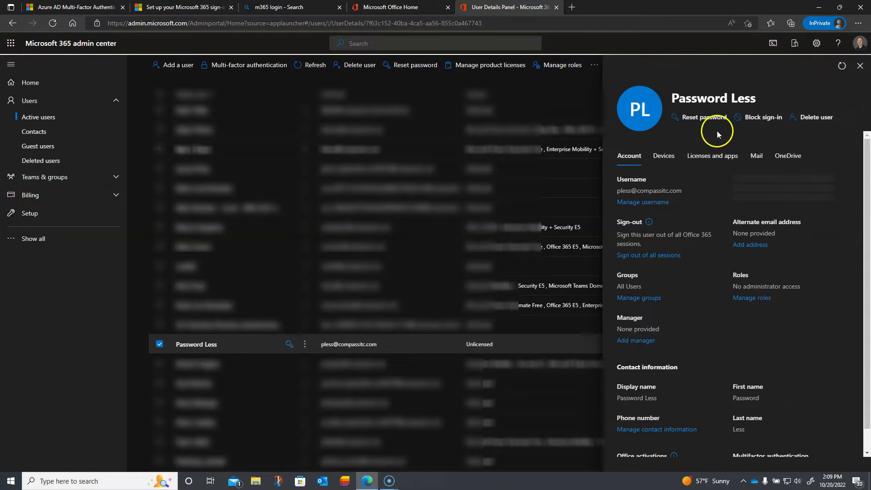
# On the Licenses and apps tab, tick Office 365 E5 and save the changes.
pyautogui.click(705, 158)
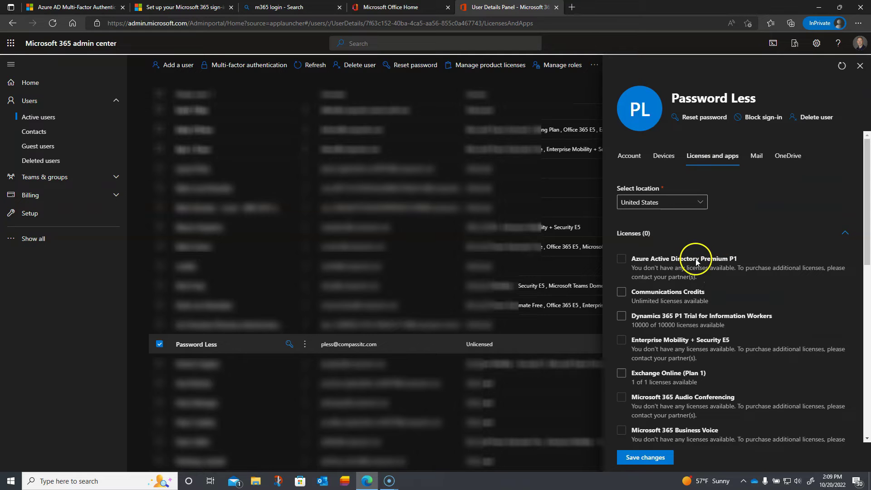
pyautogui.scroll(-3, 696, 262)
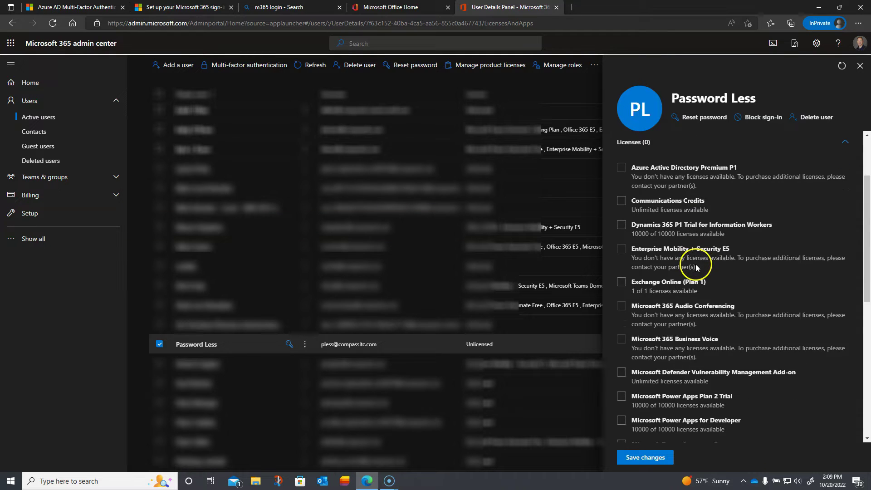
pyautogui.scroll(-5, 696, 264)
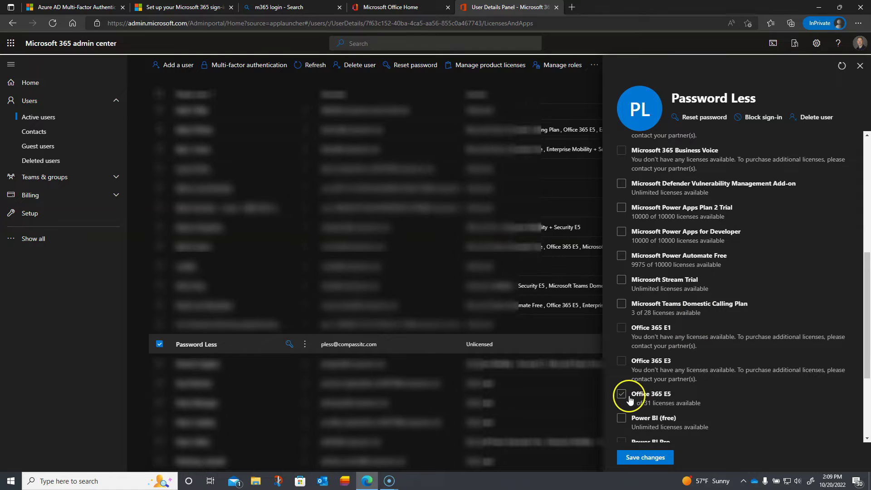
pyautogui.click(623, 394)
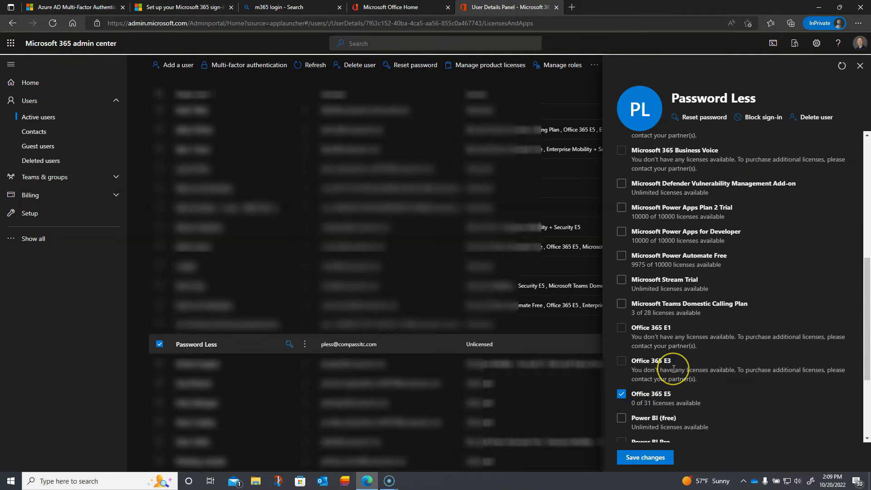
pyautogui.scroll(6, 674, 368)
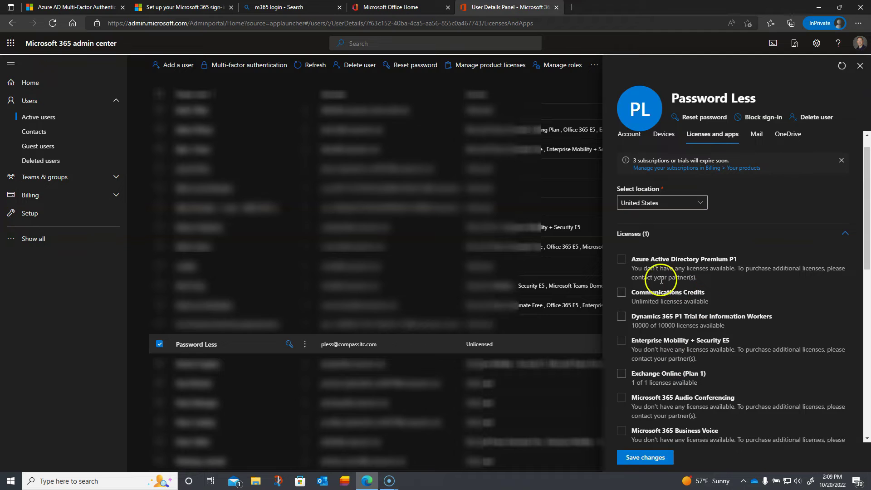
pyautogui.scroll(-8, 670, 286)
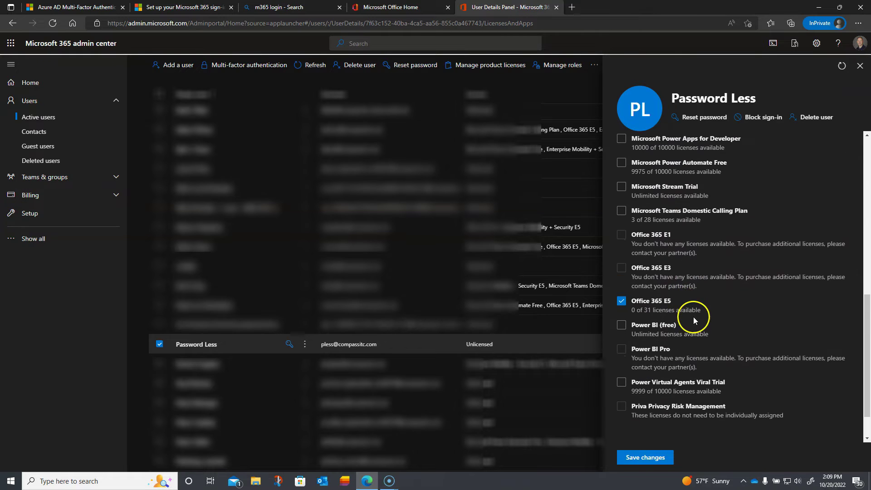
pyautogui.scroll(-2, 693, 320)
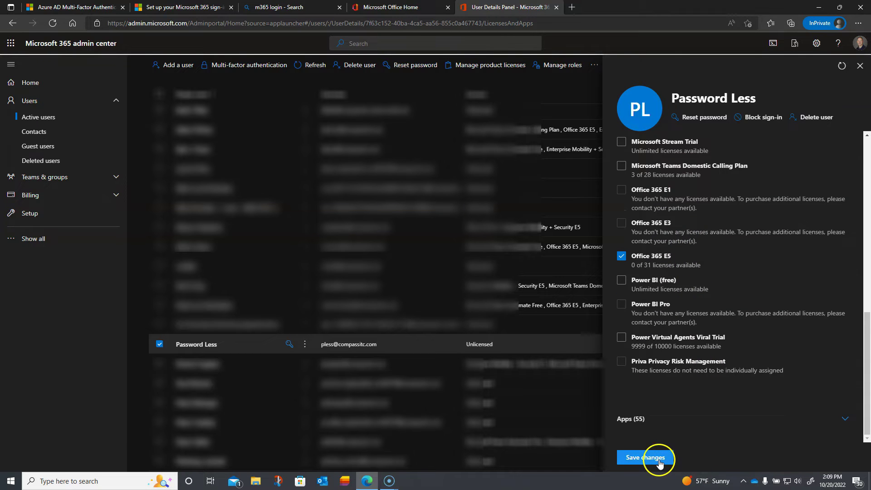
pyautogui.click(660, 462)
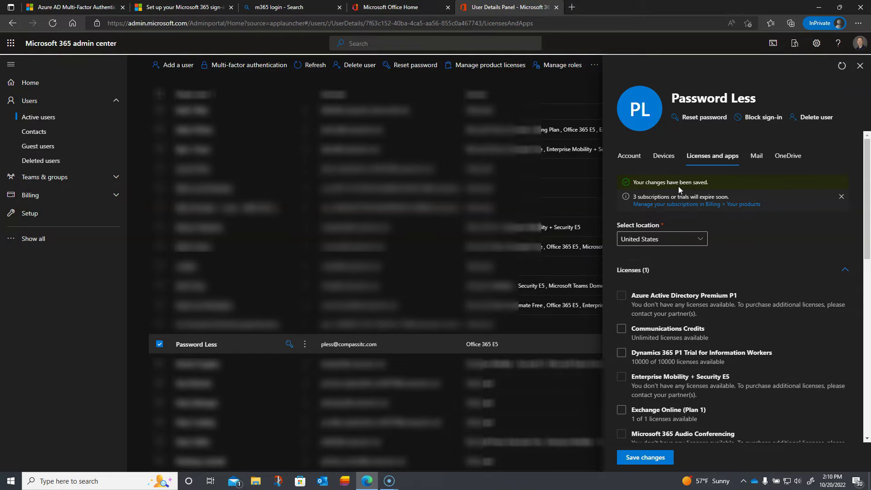
pyautogui.click(622, 163)
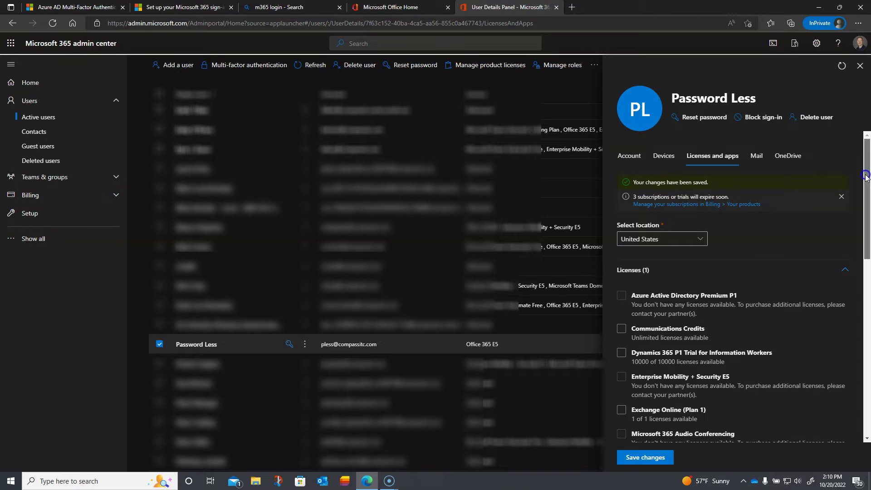
pyautogui.moveTo(861, 178); pyautogui.dragTo(861, 354)
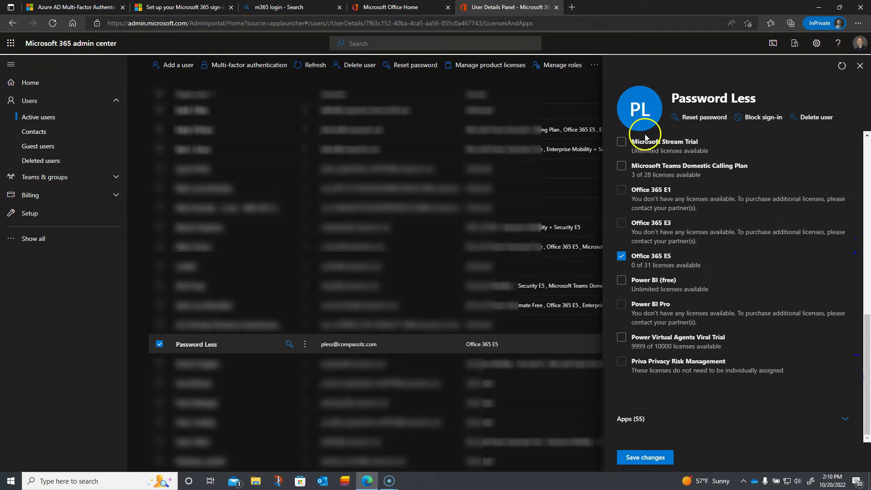
pyautogui.scroll(1, 700, 240)
pyautogui.scroll(10, 700, 241)
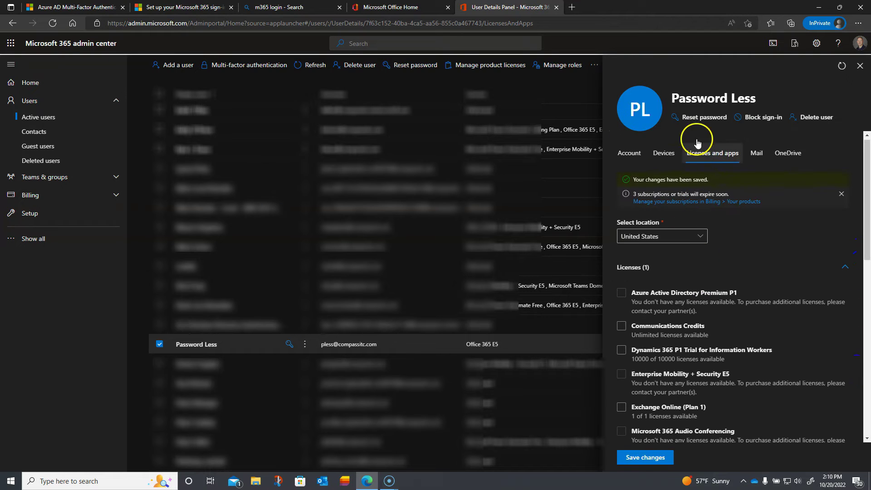
# Reset Password Less's password to an auto-generated one and copy the new password.
pyautogui.click(686, 118)
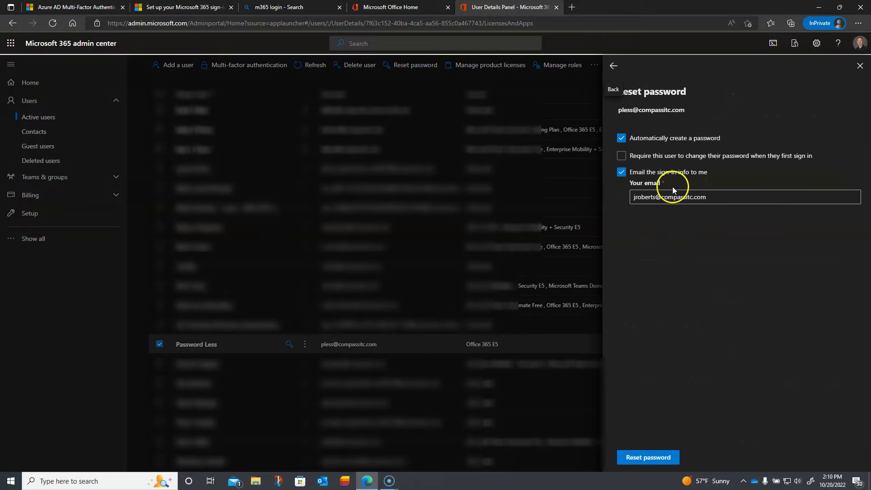
pyautogui.click(665, 456)
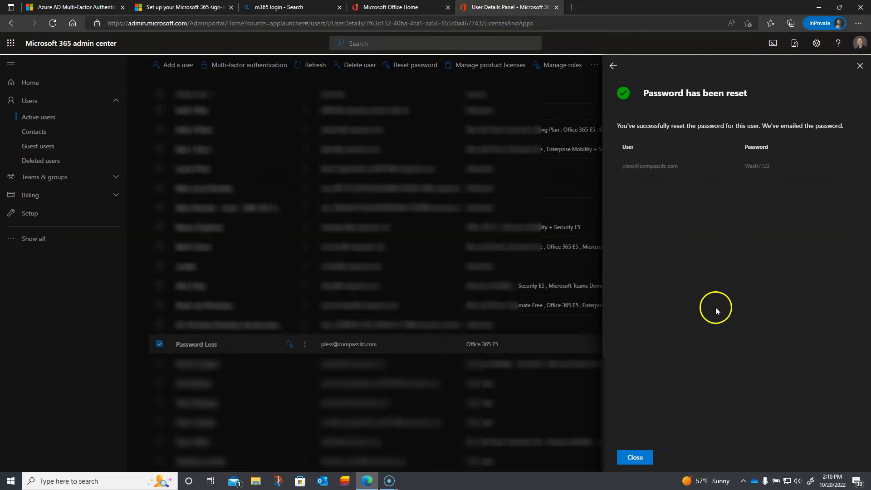
pyautogui.doubleClick(760, 167)
pyautogui.rightClick(757, 167)
pyautogui.click(752, 177)
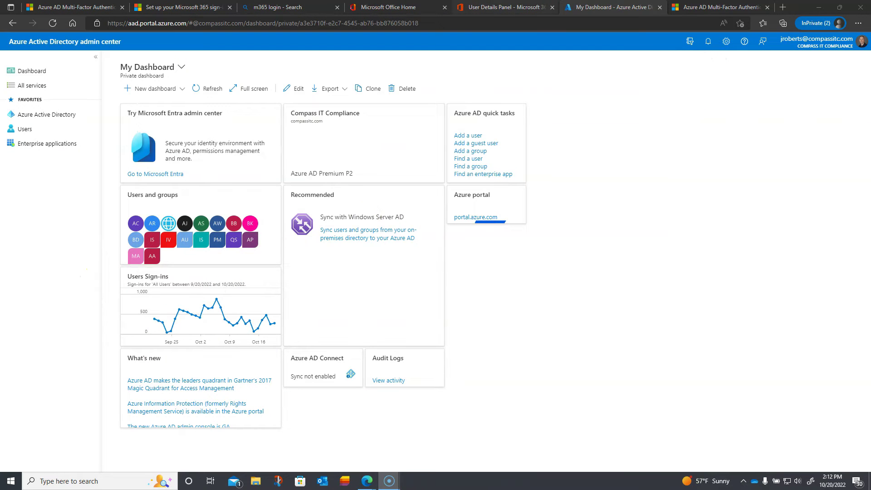
# Return to the active users tab and open a new admin center home page from the app launcher.
pyautogui.click(587, 10)
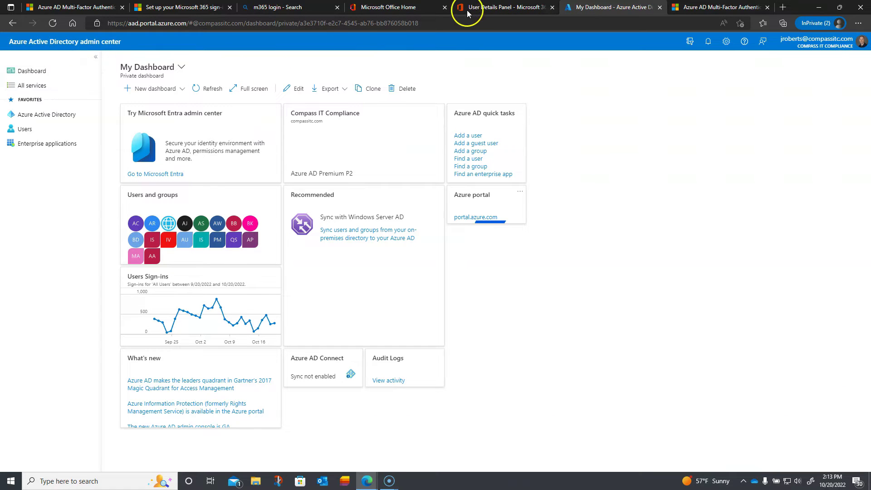
pyautogui.click(487, 8)
pyautogui.click(11, 43)
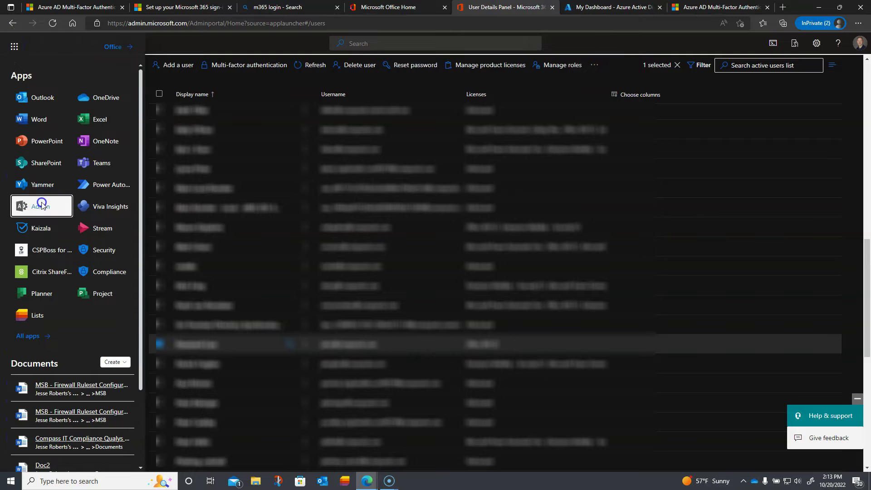
pyautogui.click(40, 206)
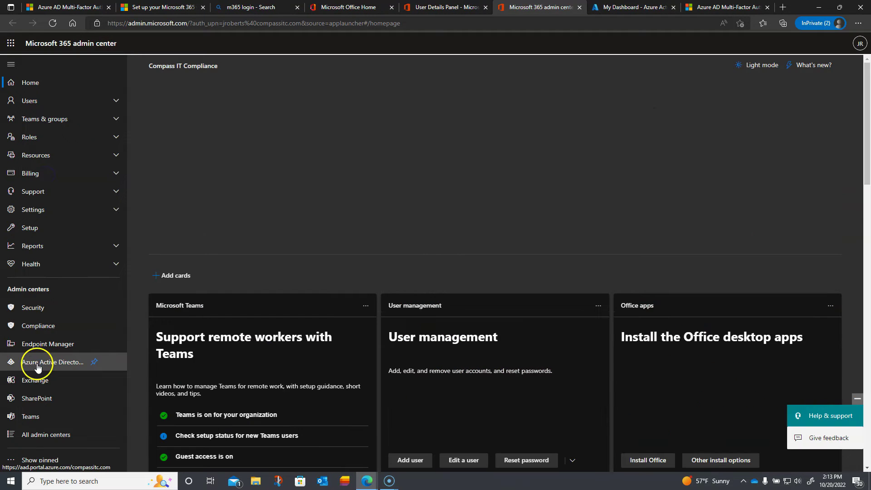
# Open Azure Active Directory admin center, close the duplicate dashboard tab, and go to Security.
pyautogui.click(38, 363)
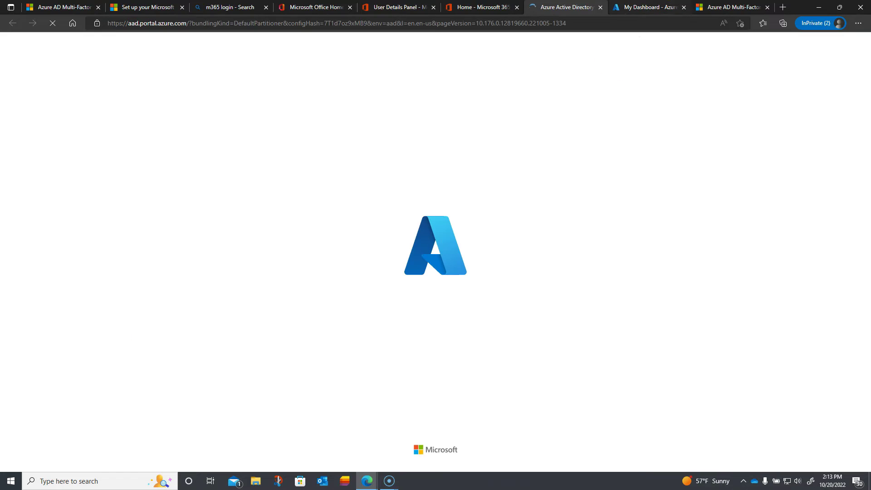
pyautogui.click(683, 7)
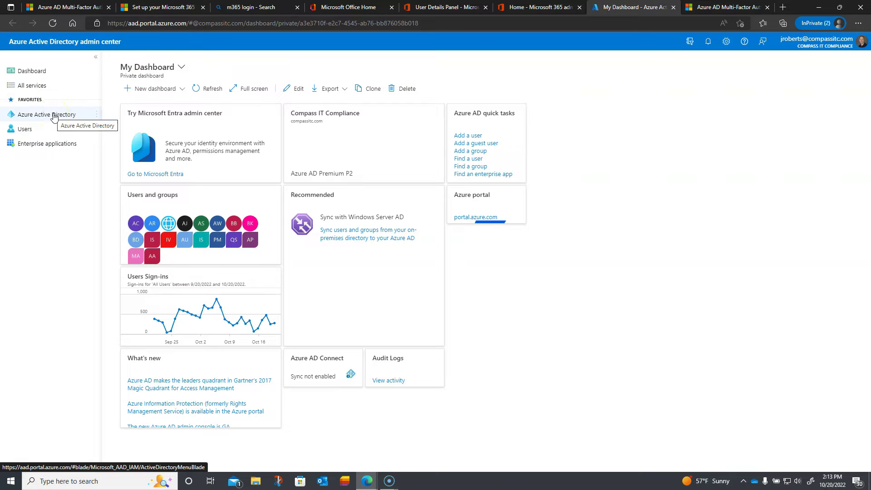
pyautogui.click(54, 116)
pyautogui.click(150, 193)
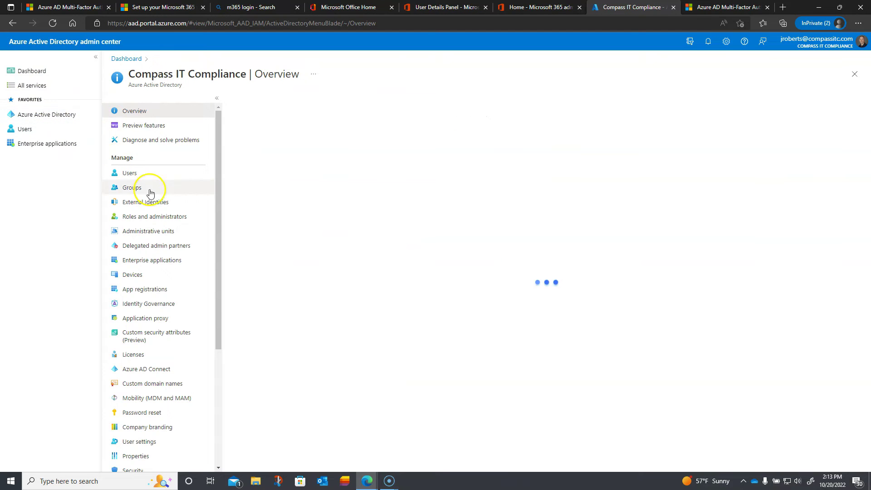
pyautogui.scroll(-3, 151, 194)
pyautogui.click(136, 362)
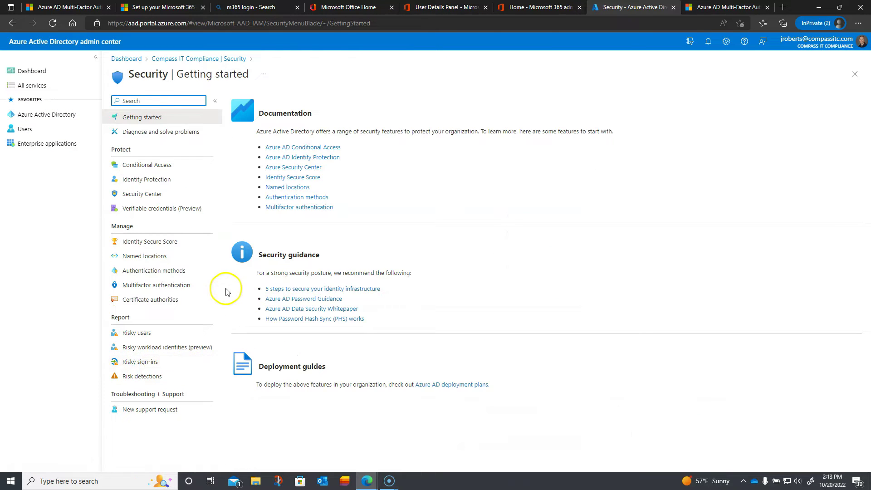
# Open the Microsoft Authenticator policy under Authentication methods.
pyautogui.click(162, 275)
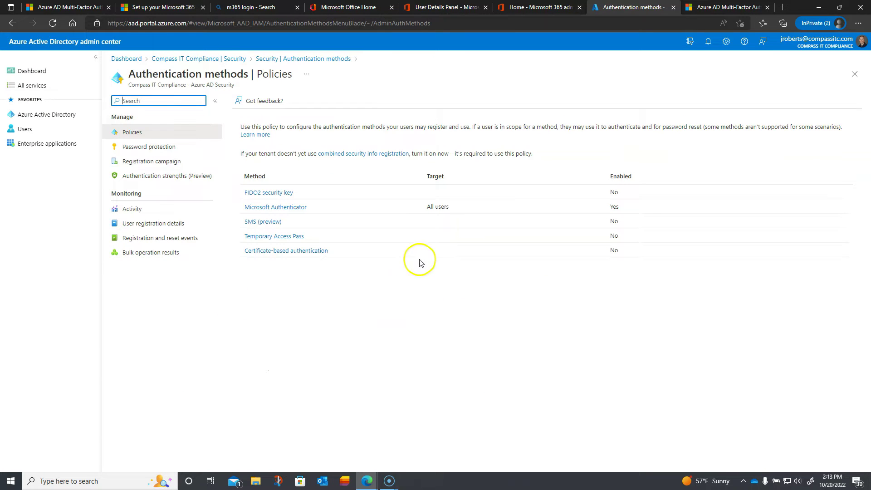
pyautogui.click(289, 209)
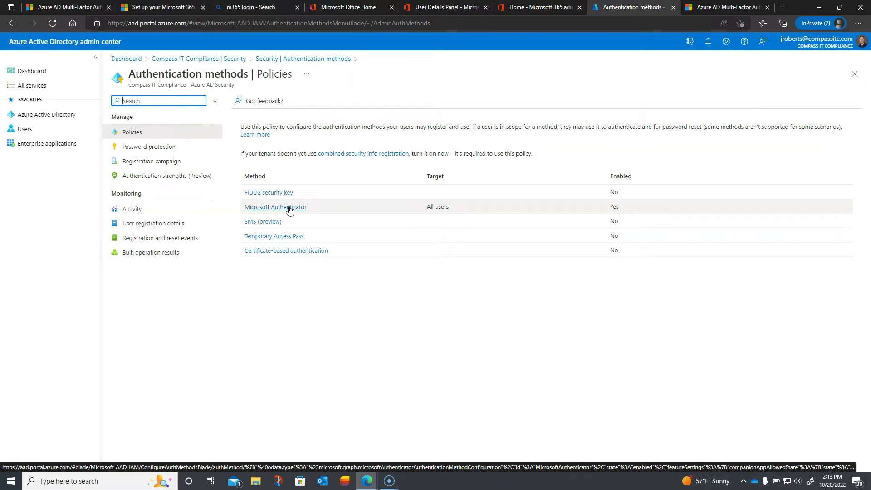
pyautogui.click(290, 209)
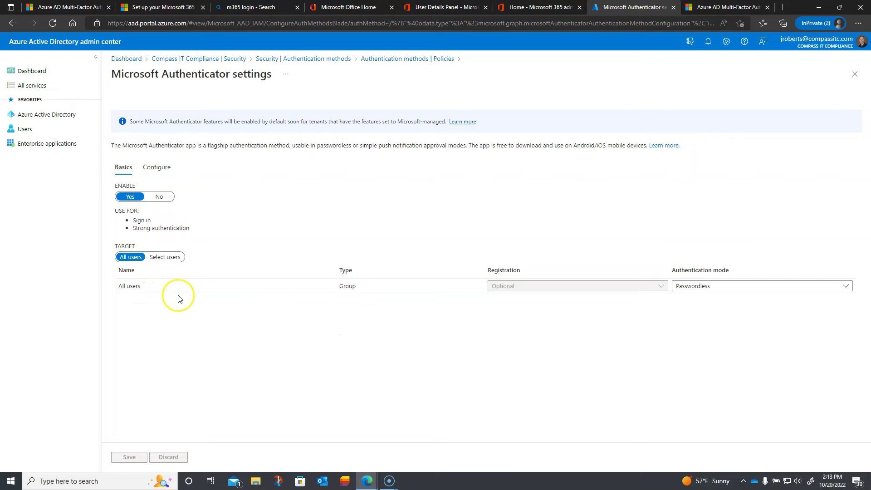
pyautogui.click(663, 288)
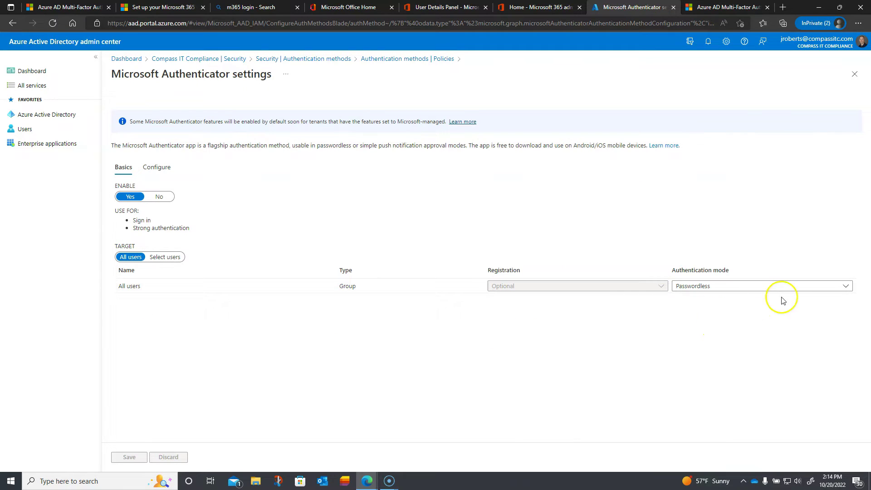
pyautogui.click(838, 289)
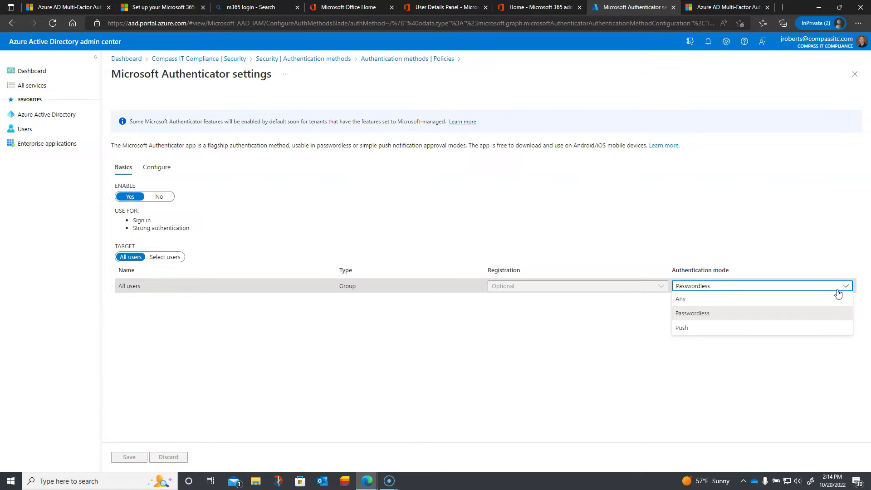
pyautogui.click(819, 248)
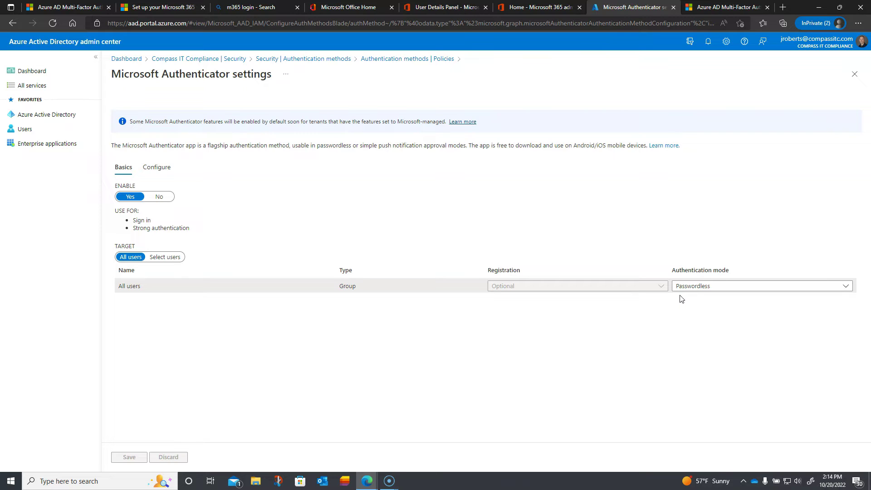
pyautogui.click(676, 302)
# Enable number matching, app name and location in Authenticator's feature settings for all users.
pyautogui.click(169, 171)
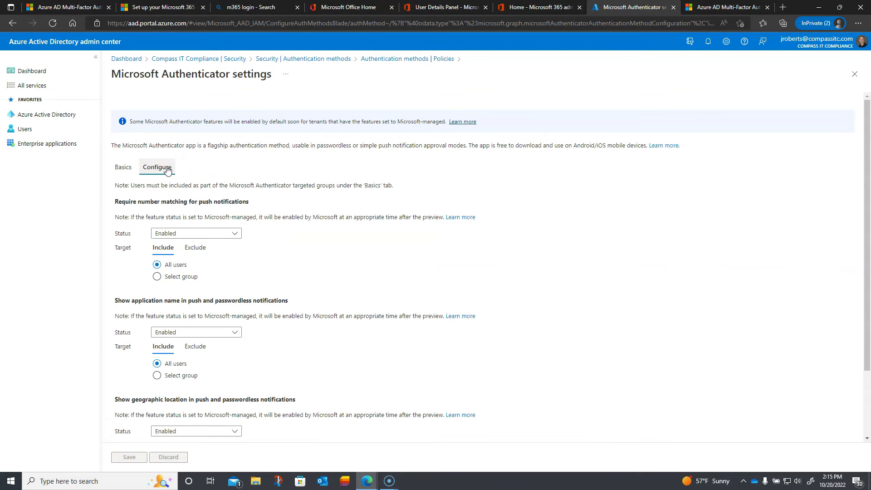
pyautogui.click(169, 172)
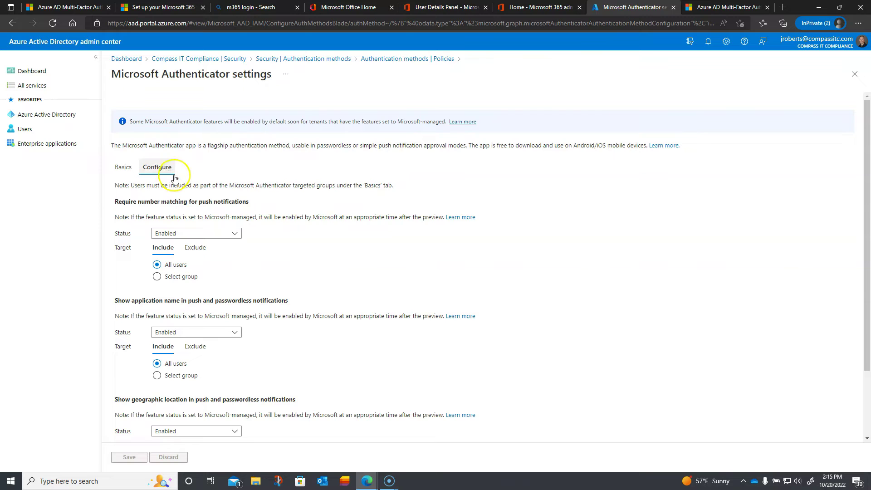
pyautogui.click(177, 203)
pyautogui.tripleClick(178, 203)
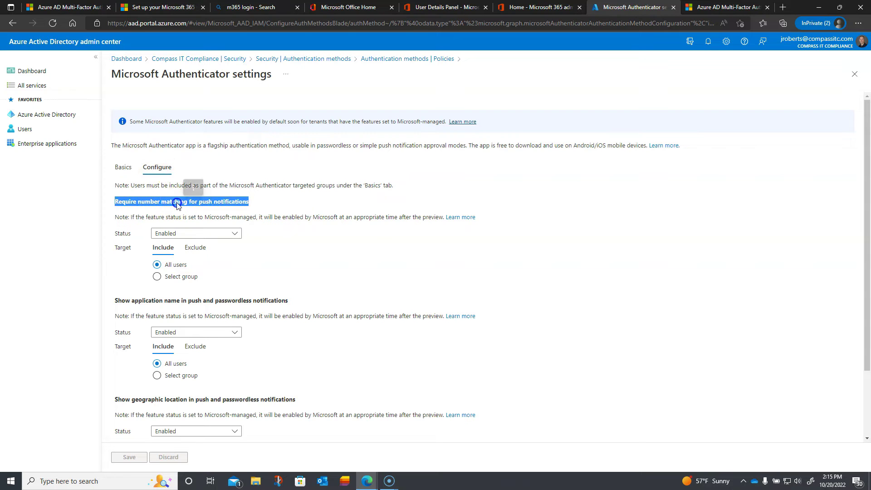
pyautogui.click(183, 209)
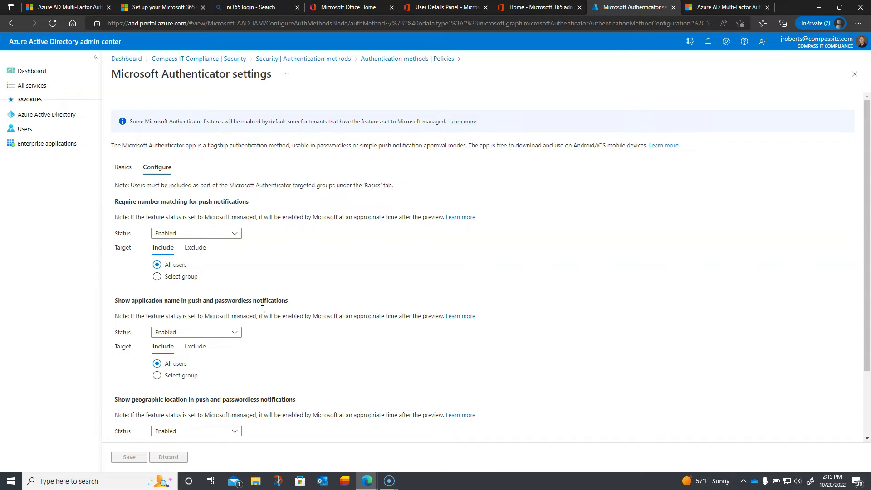
pyautogui.scroll(-2, 263, 302)
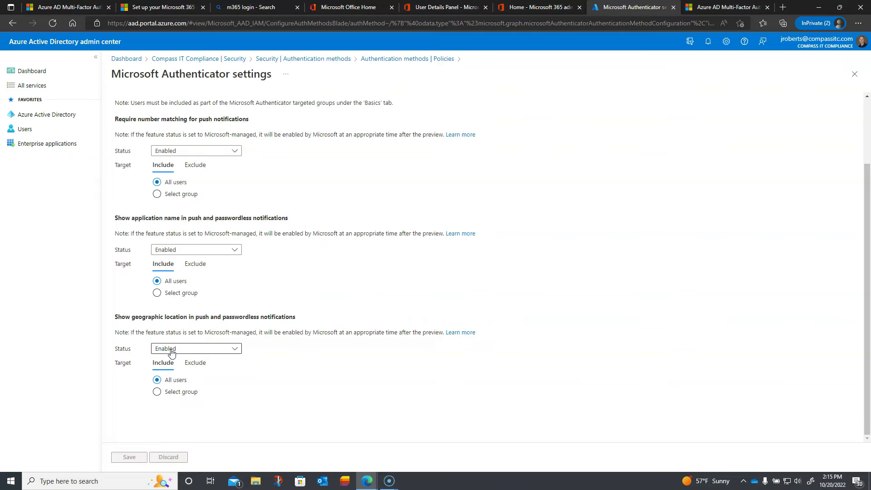
pyautogui.click(176, 356)
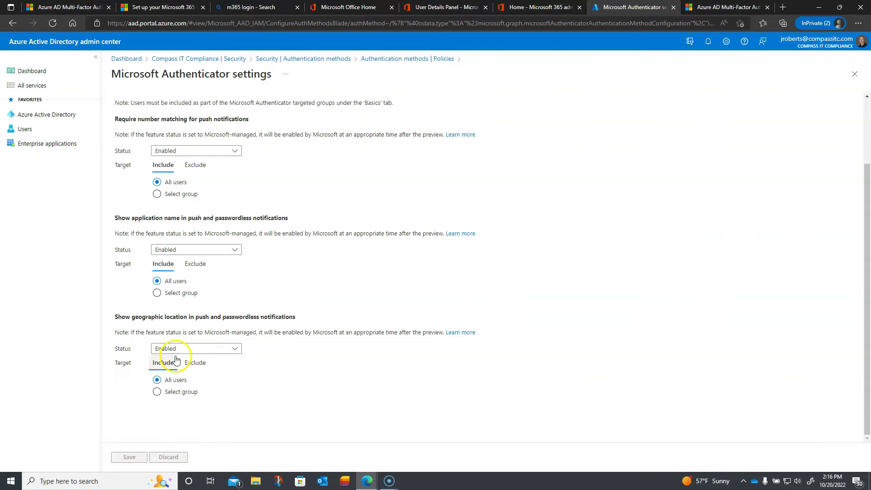
pyautogui.click(188, 383)
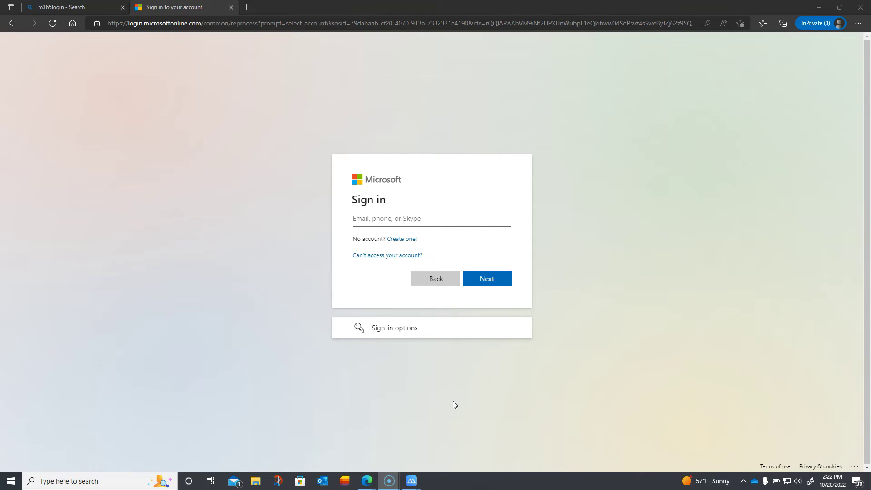
# Switch from the sign-in window back to the Microsoft Authenticator settings window.
pyautogui.moveTo(368, 483)
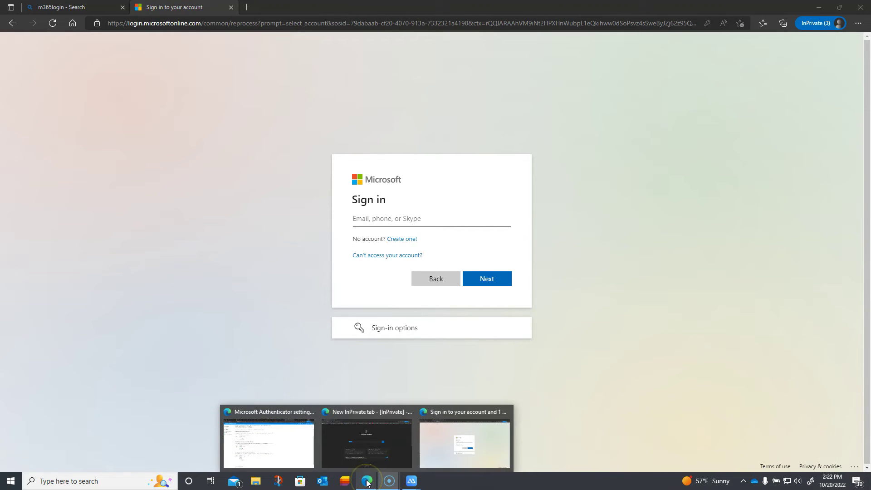
pyautogui.click(289, 445)
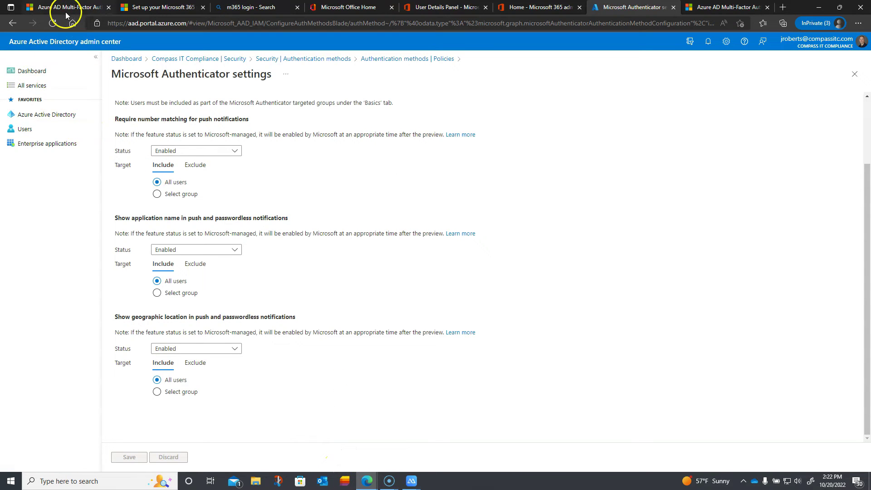
# Go from Dashboard to Azure Active Directory Users and launch Per-user MFA.
pyautogui.click(41, 73)
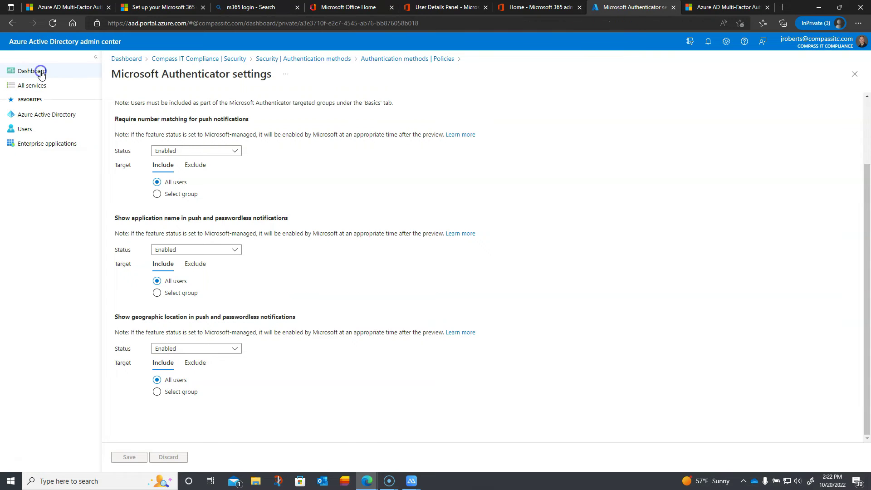
pyautogui.click(42, 119)
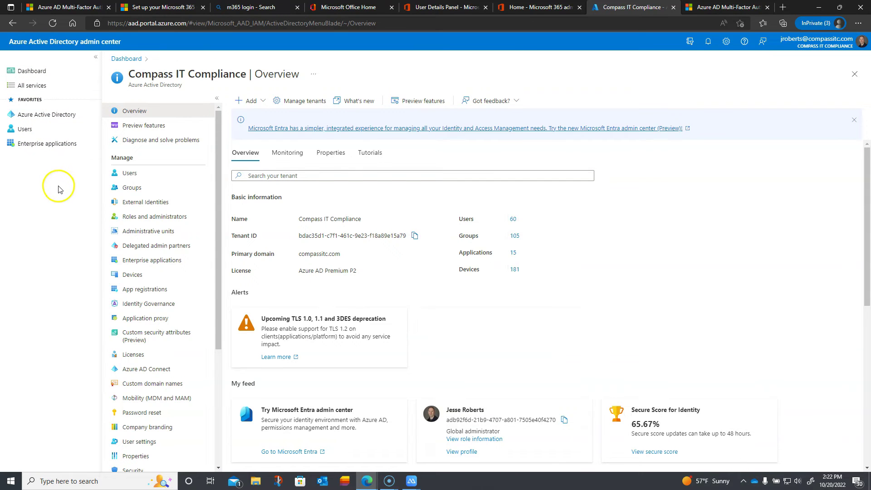
pyautogui.click(122, 177)
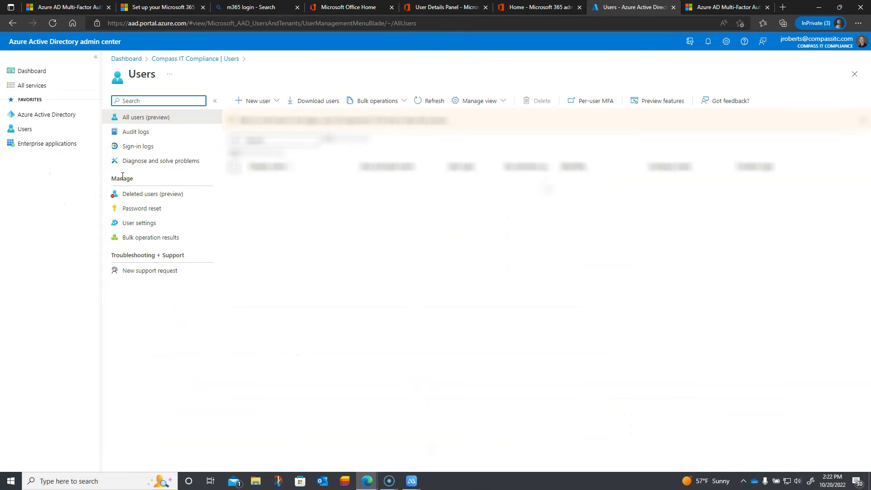
pyautogui.click(586, 103)
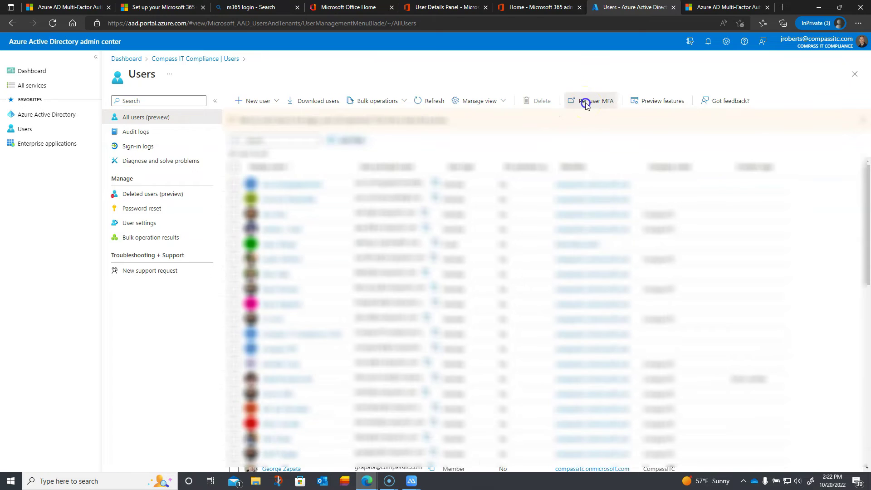
# Sign in with the saved admin account, approve Authenticator number match 81, and stay signed in.
pyautogui.click(392, 220)
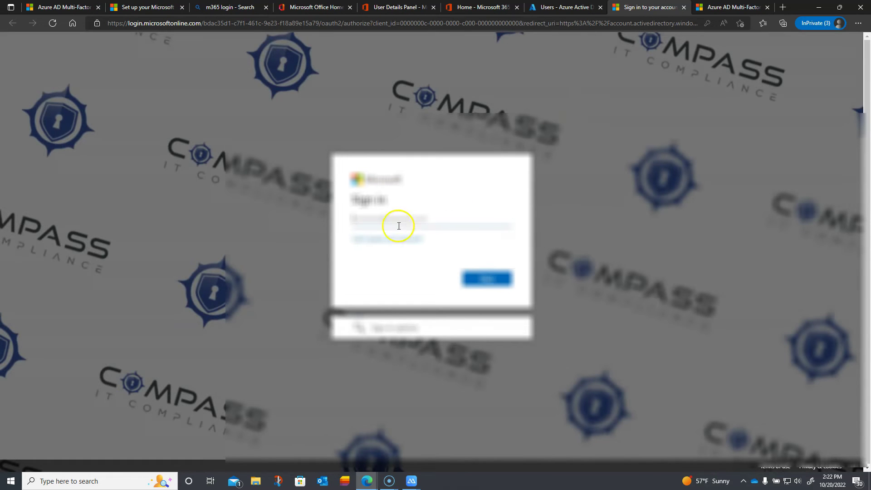
pyautogui.click(399, 271)
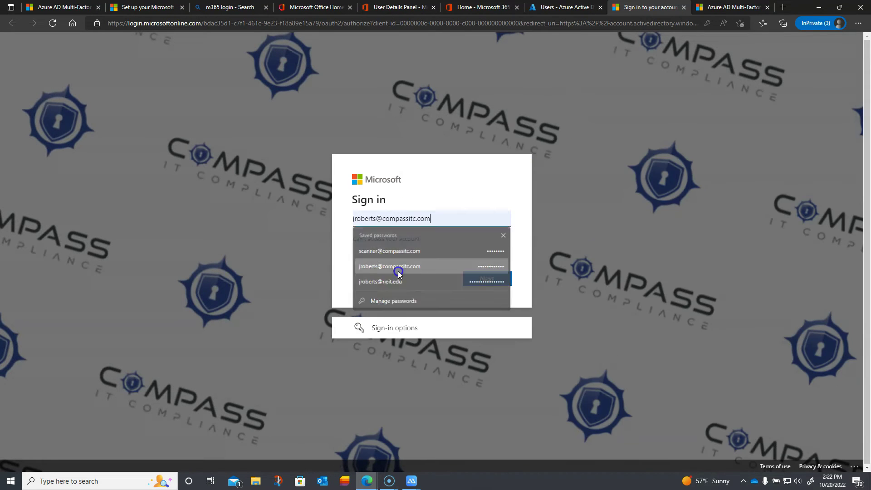
pyautogui.click(475, 279)
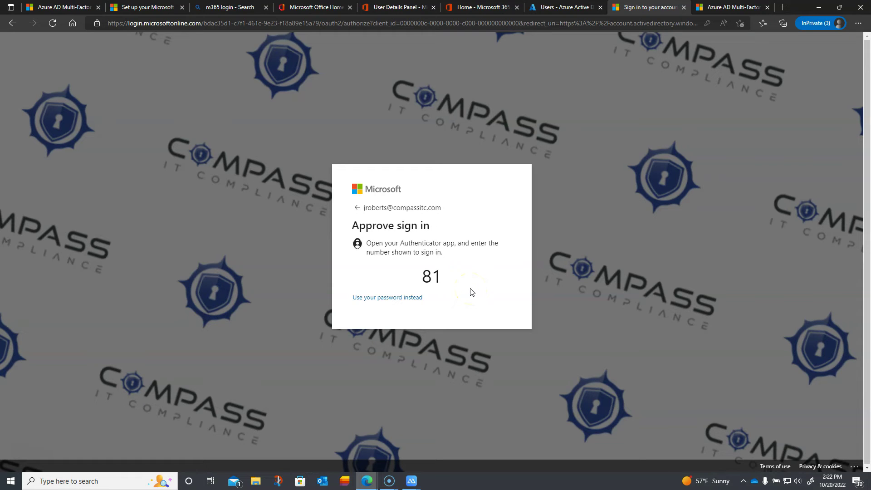
pyautogui.click(475, 292)
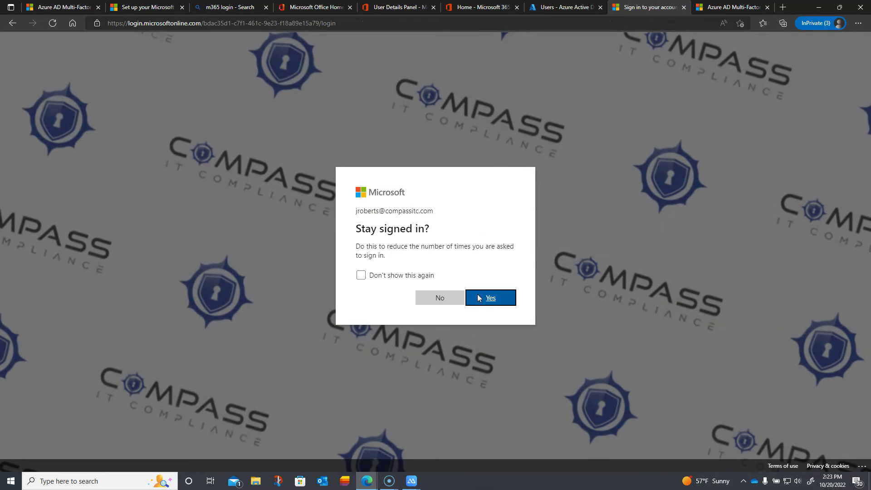
pyautogui.click(490, 301)
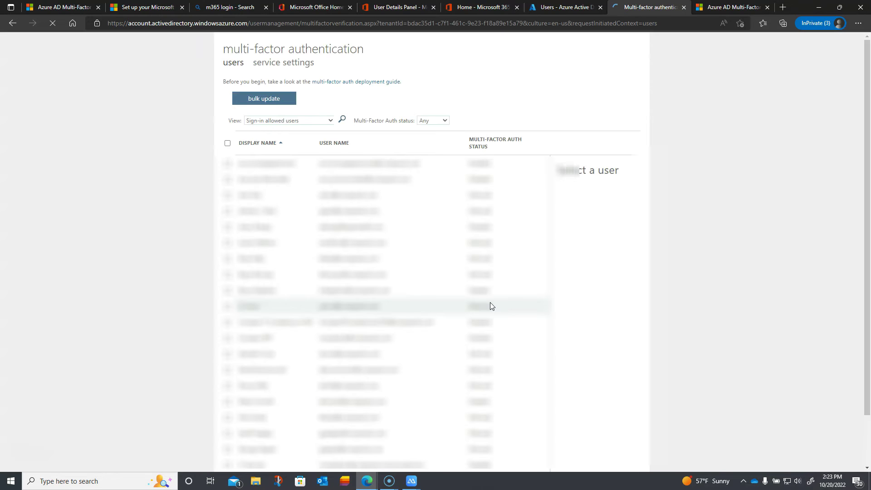
# Filter the users, select Password Less (Enforced), and cancel its Manage user settings dialog.
pyautogui.click(483, 246)
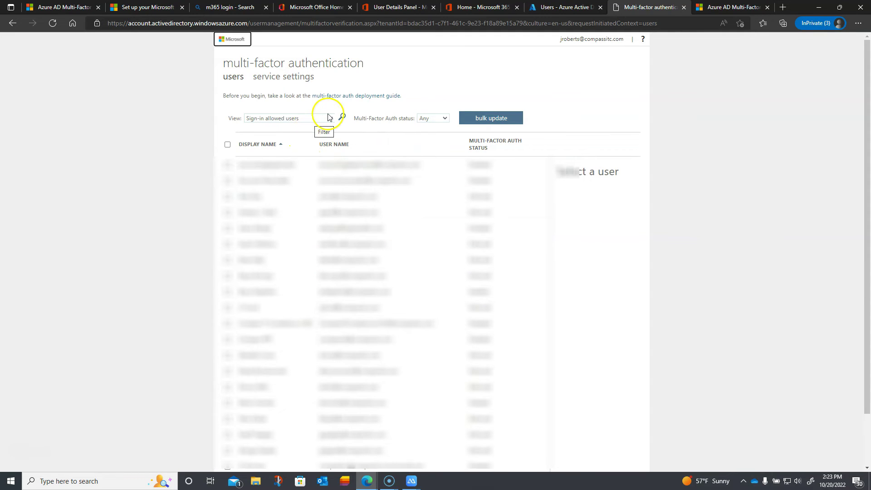
pyautogui.click(341, 119)
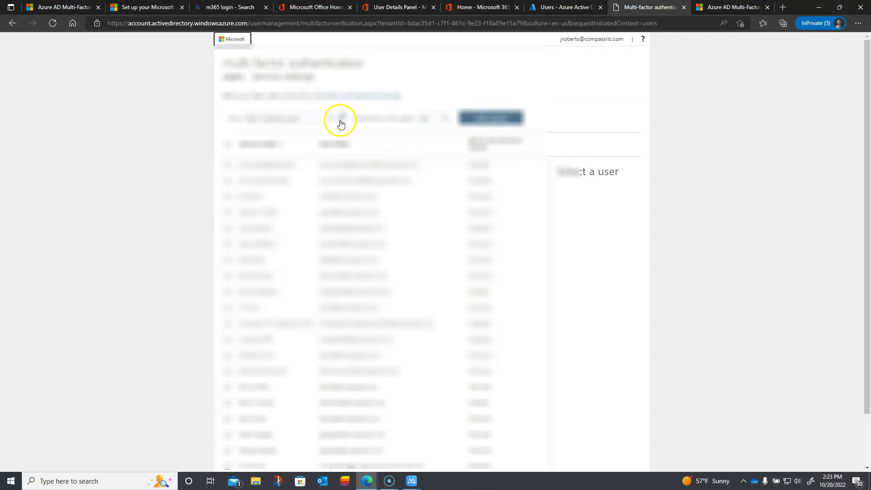
pyautogui.scroll(-2, 350, 251)
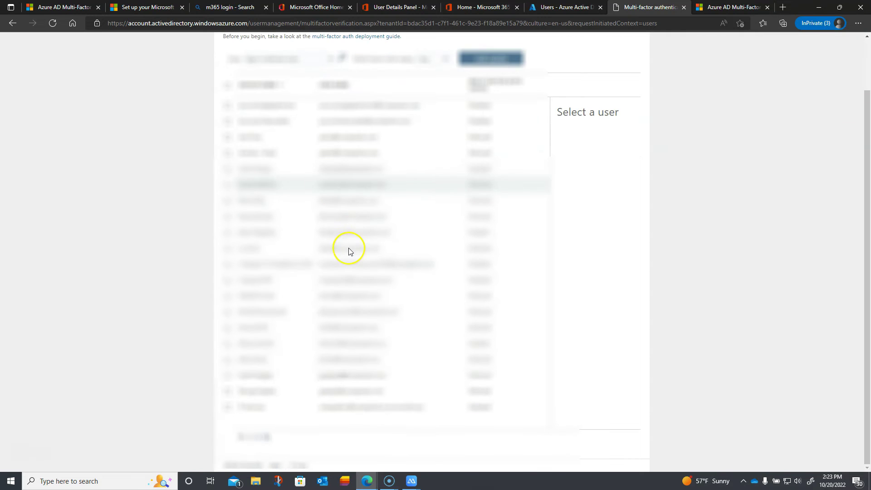
pyautogui.click(258, 441)
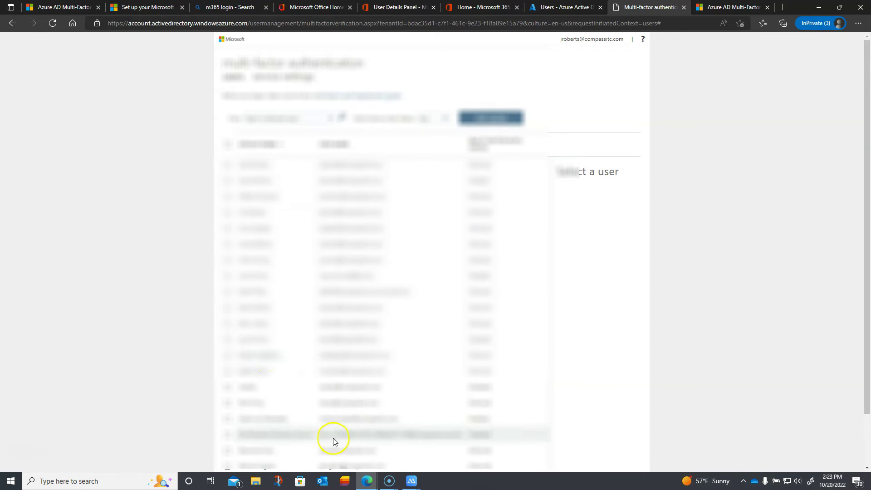
pyautogui.click(344, 450)
pyautogui.scroll(-2, 344, 449)
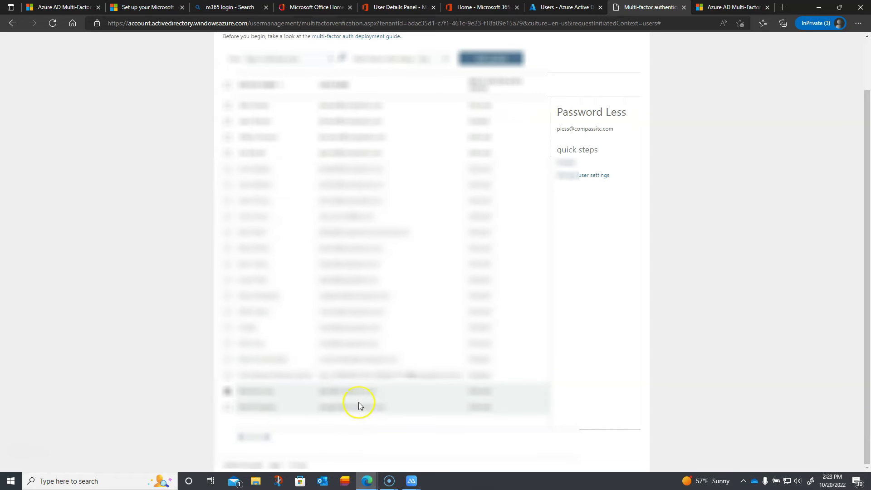
pyautogui.click(571, 175)
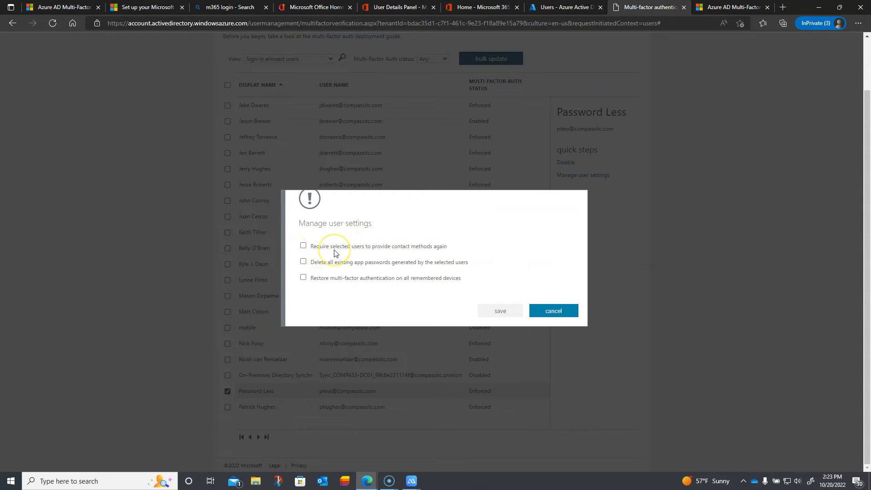
pyautogui.click(544, 313)
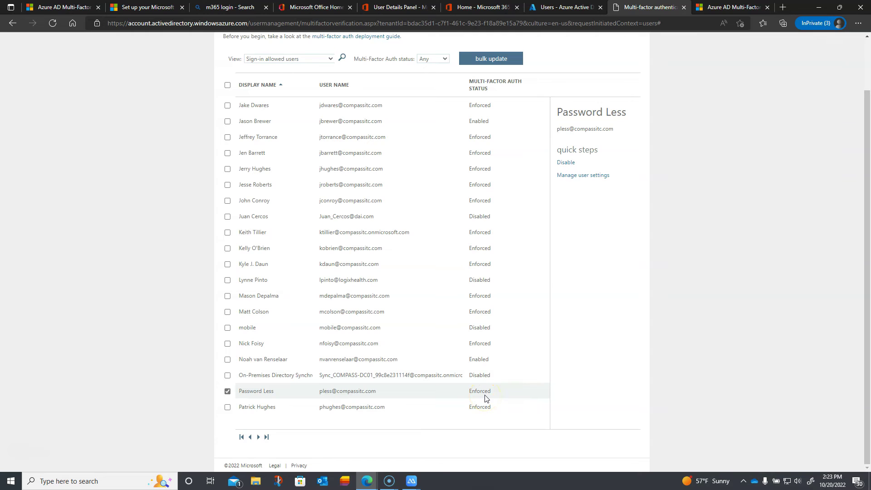
# Disable multi-factor authentication for Password Less.
pyautogui.click(567, 163)
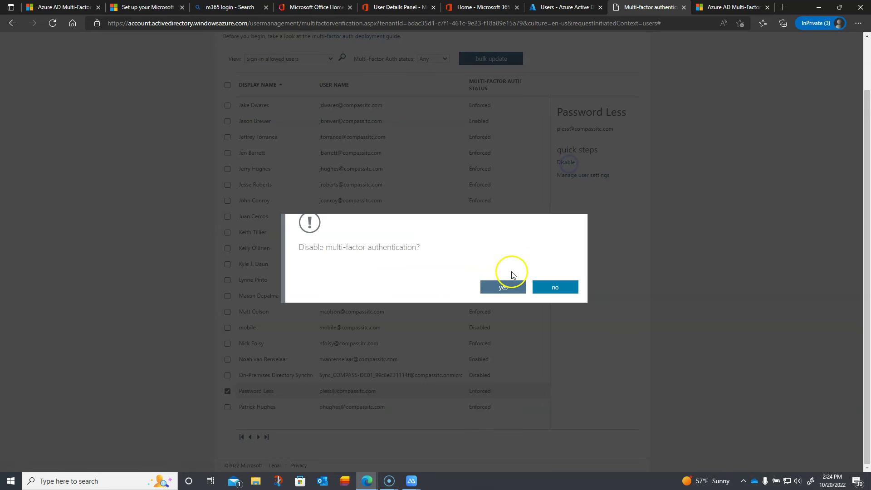
pyautogui.click(509, 287)
pyautogui.click(559, 284)
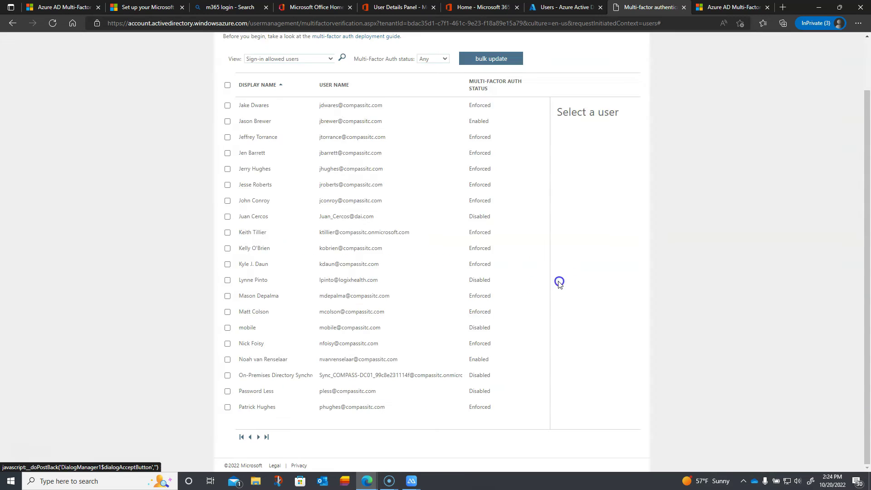
# Re-select Password Less and enable multi-factor authentication again.
pyautogui.click(228, 391)
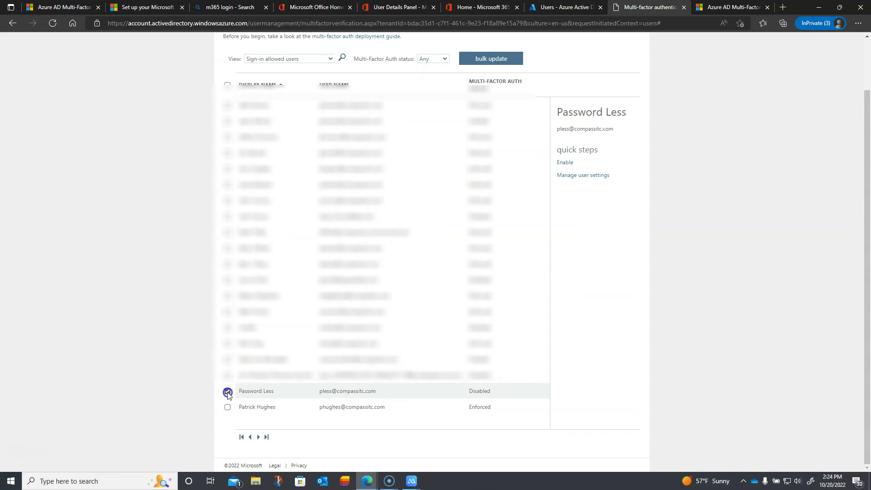
pyautogui.click(564, 163)
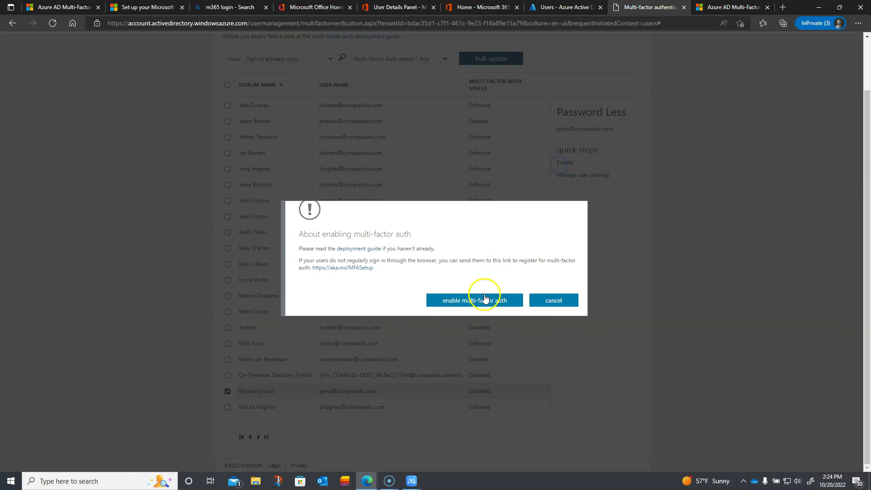
pyautogui.click(485, 300)
pyautogui.click(565, 285)
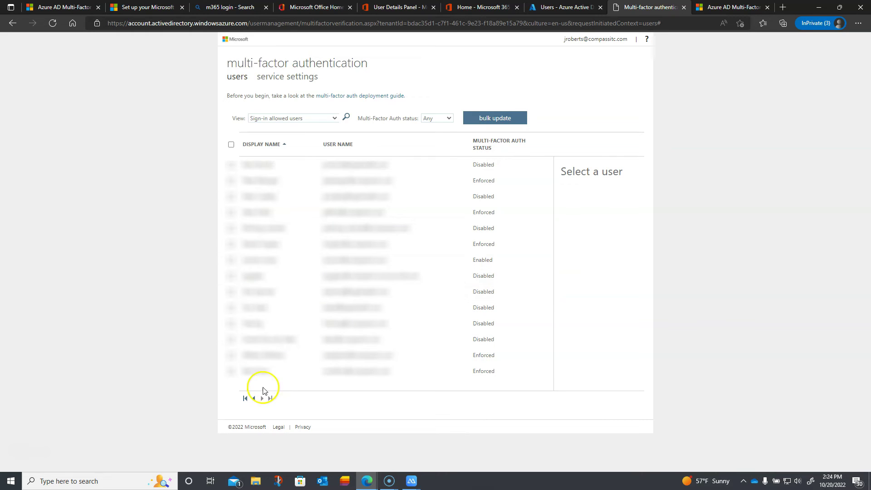
# Select Password Less once more and enforce its multi-factor authentication.
pyautogui.click(254, 398)
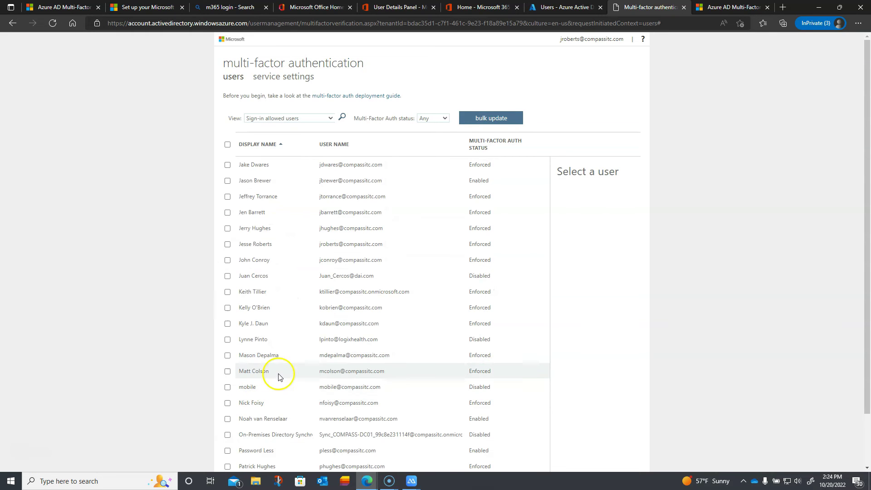
pyautogui.scroll(-2, 279, 376)
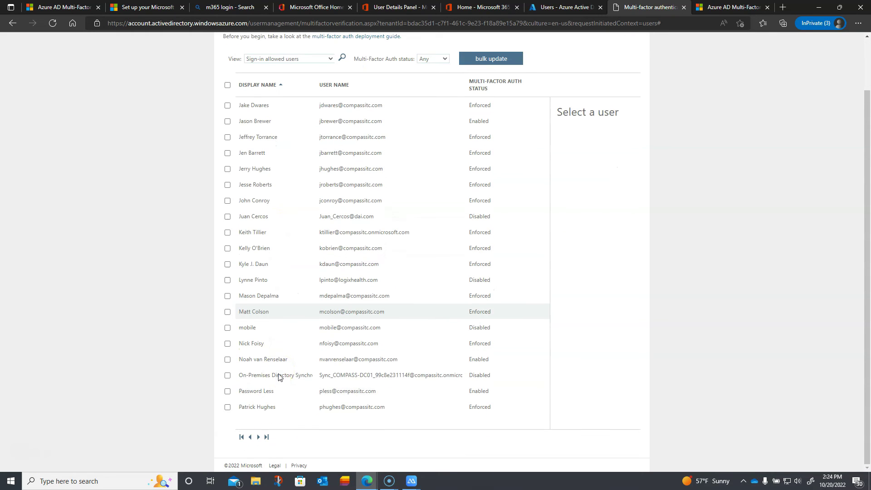
pyautogui.click(341, 391)
pyautogui.click(567, 175)
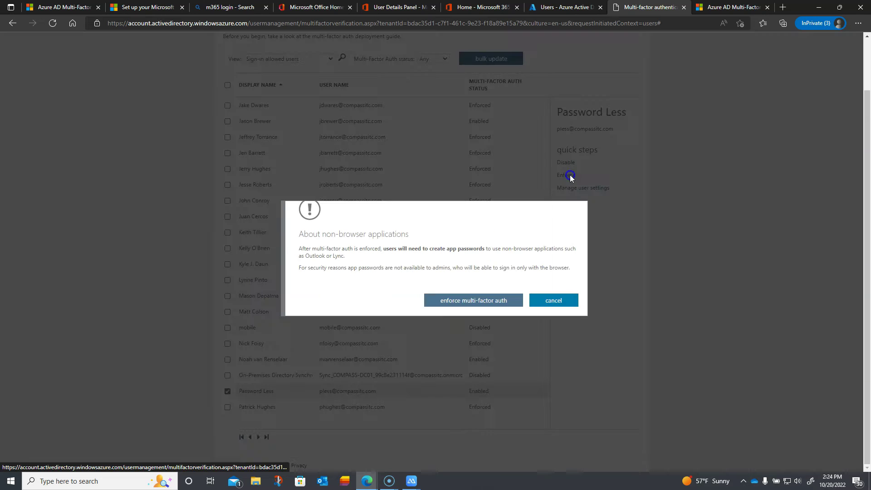
pyautogui.click(480, 302)
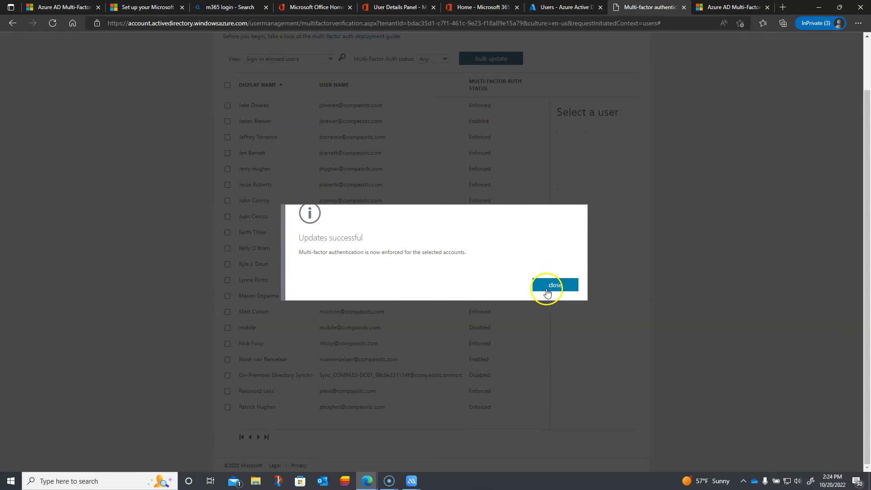
pyautogui.click(549, 287)
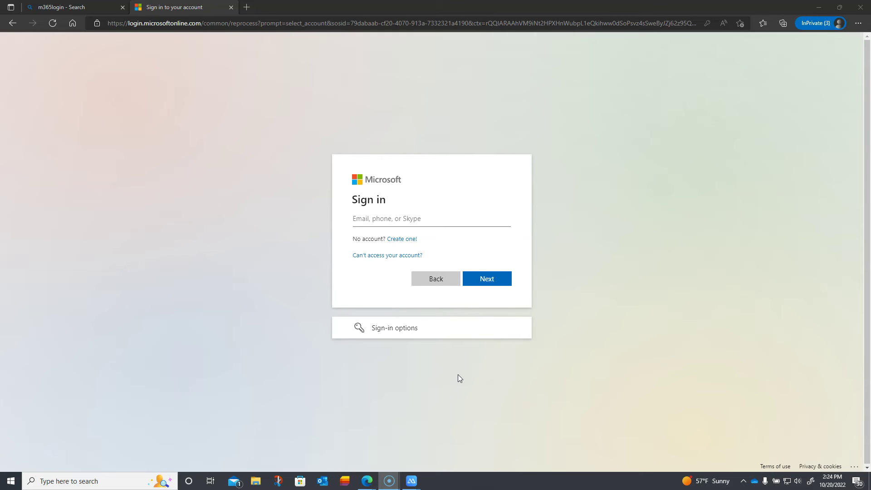
# Bring up the ApowerMirror phone mirror window from the taskbar.
pyautogui.click(419, 481)
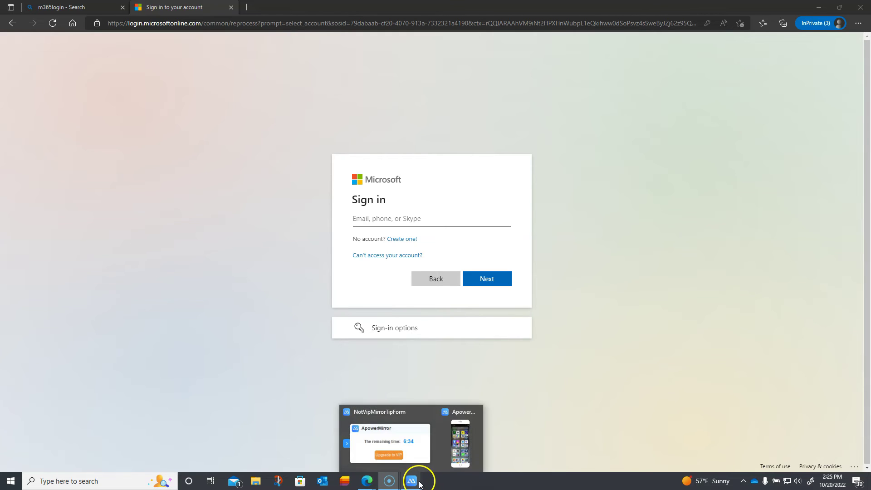
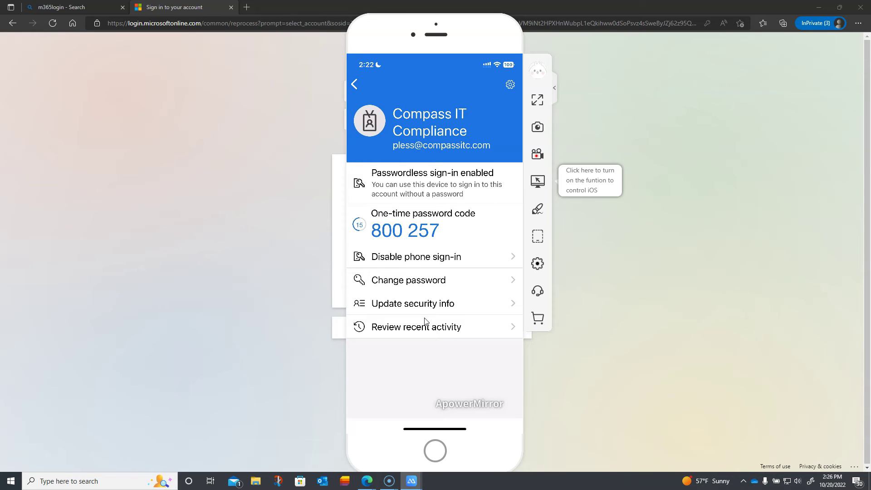
# In the browser sign-in page, enter the account's e-mail address and continue to the password page.
pyautogui.click(289, 301)
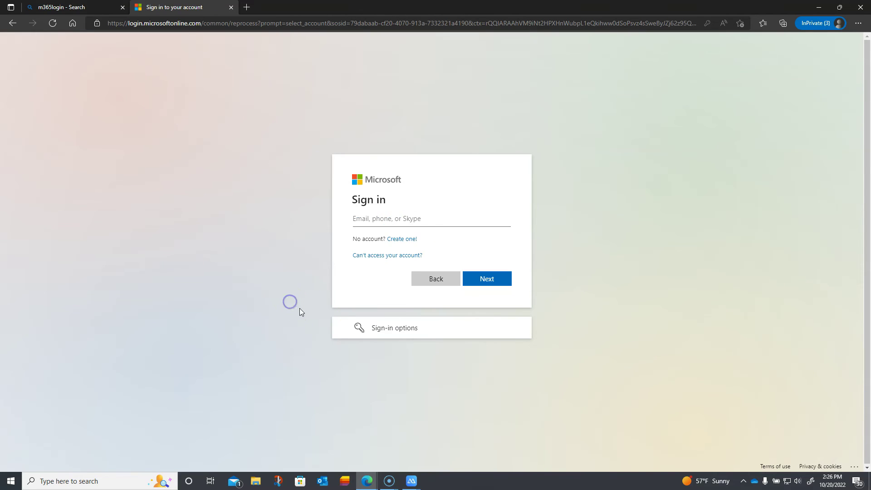
pyautogui.click(373, 219)
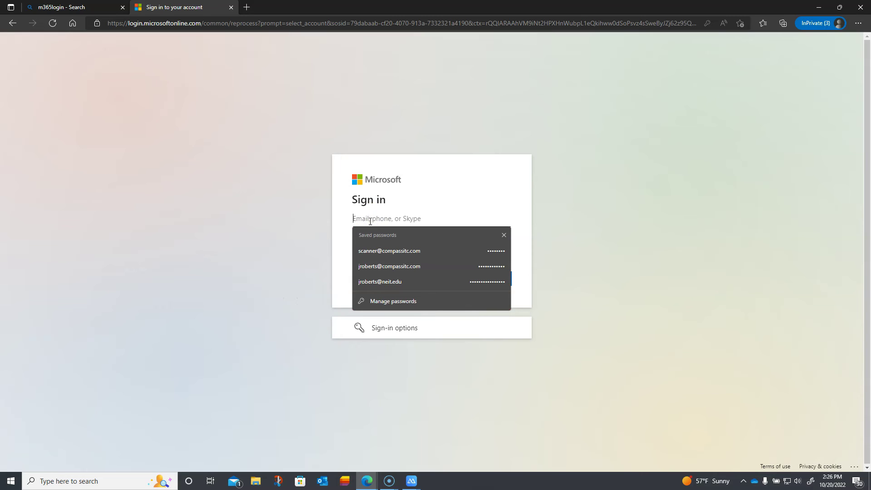
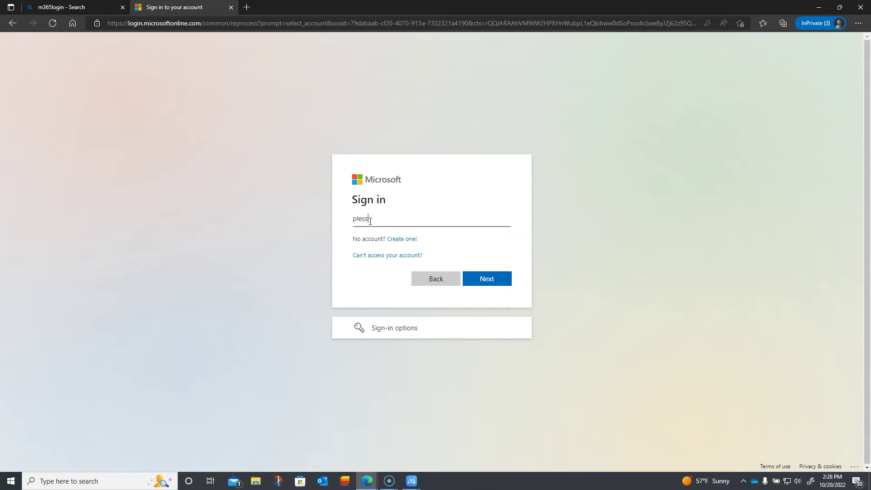
pyautogui.click(490, 281)
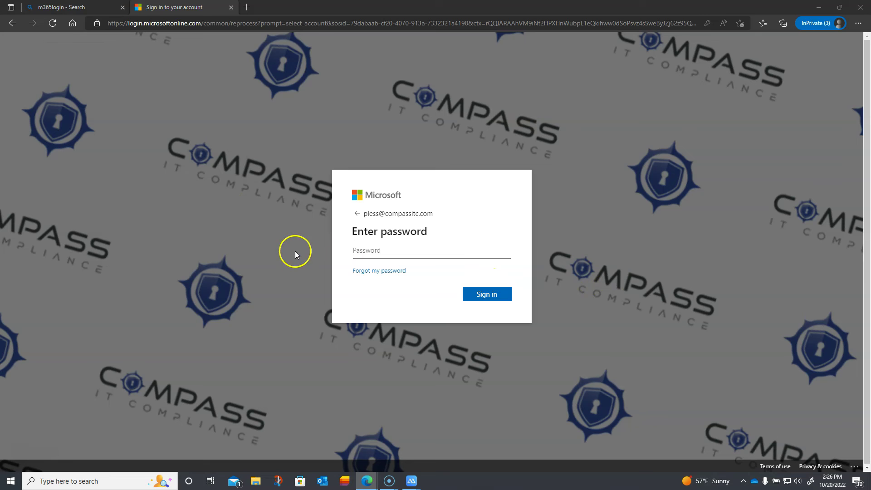
# Paste the account password and sign in, reaching the approval page with number 25.
pyautogui.rightClick(426, 252)
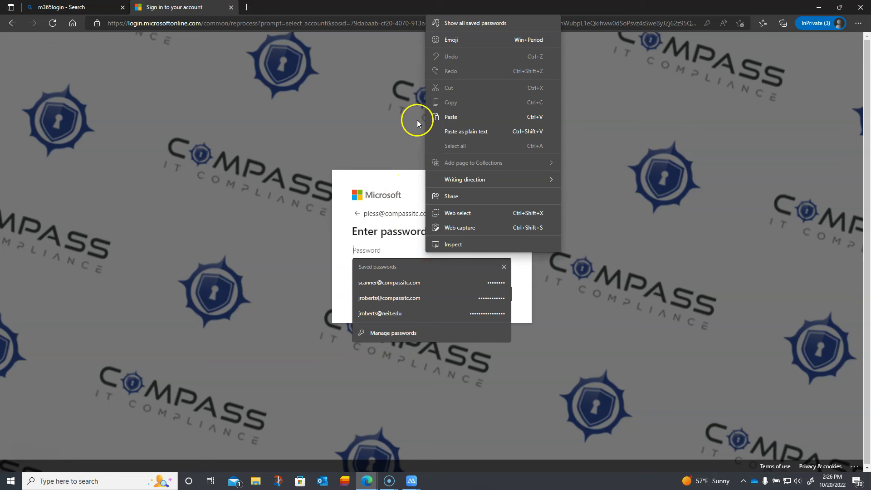
pyautogui.click(440, 117)
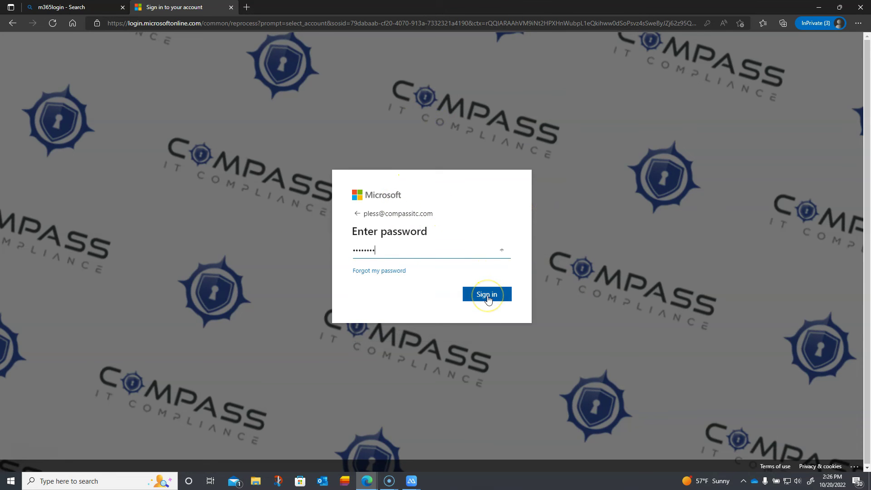
pyautogui.click(487, 296)
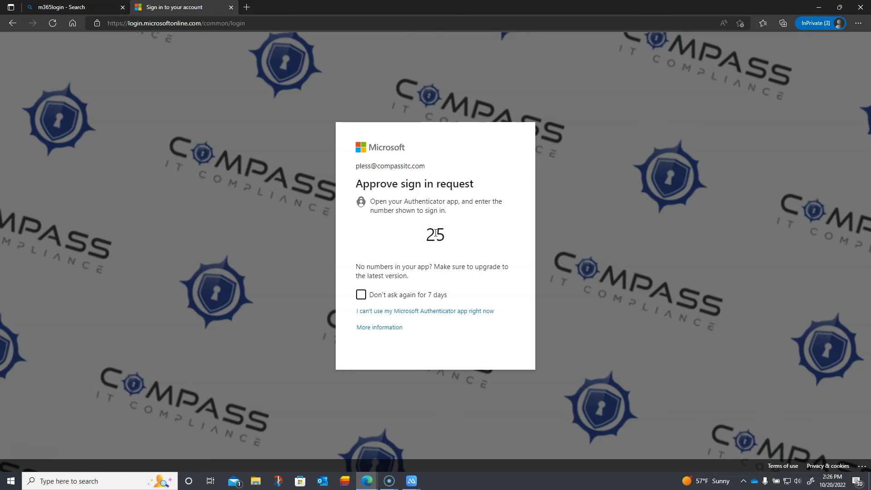
# Approve the sign-in on the mirrored phone's Authenticator by entering the matching number 25.
pyautogui.moveTo(412, 482)
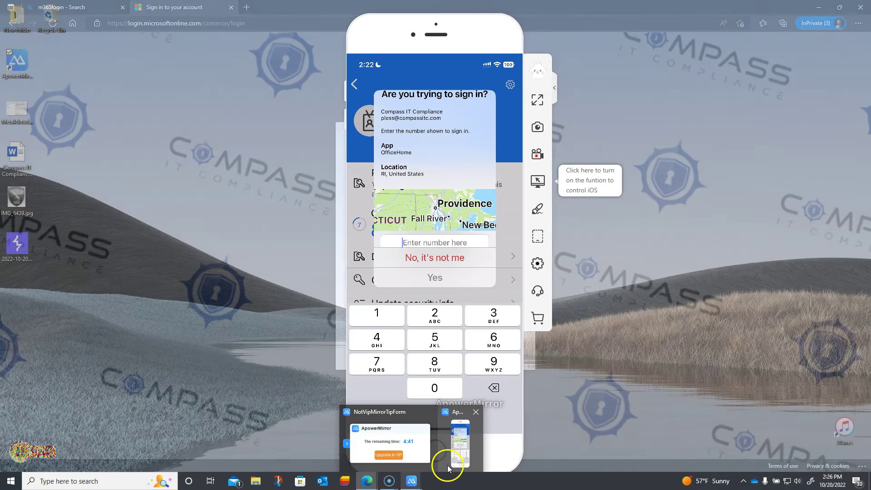
pyautogui.click(448, 469)
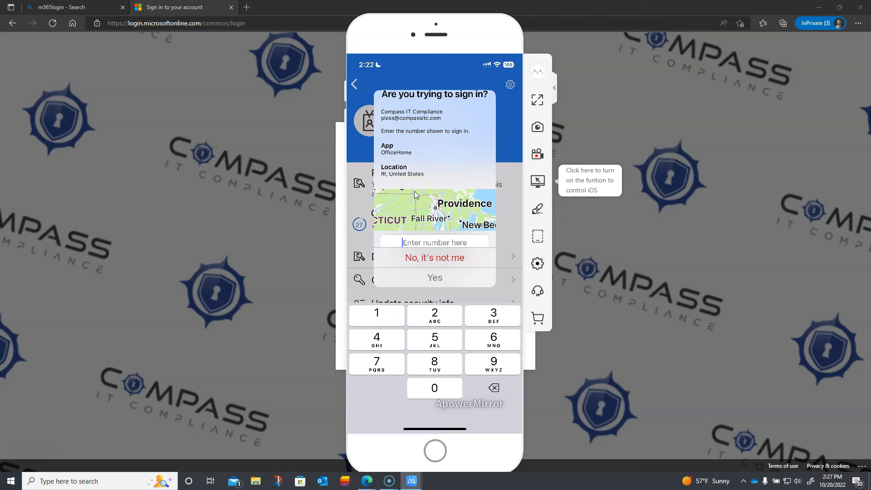
pyautogui.write('25')
pyautogui.press('Return')
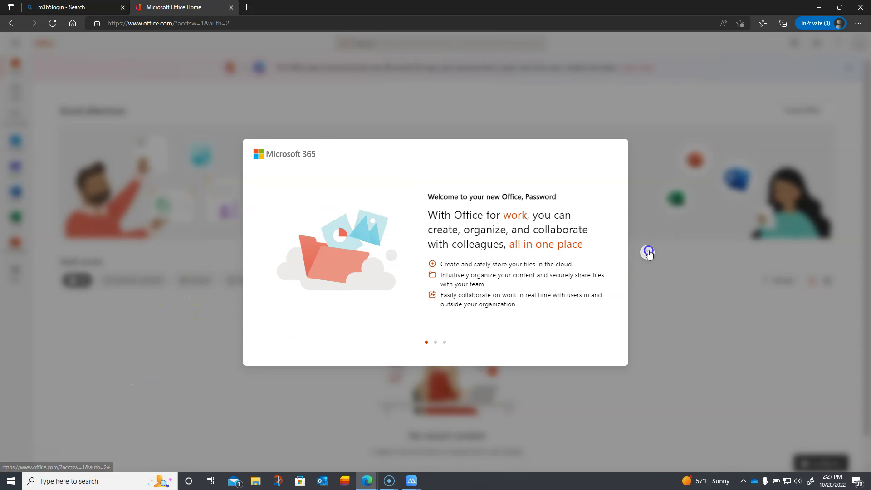
# Advance the welcome carousel to the next slide and bring up a new Microsoft 365 sign-in tab.
pyautogui.click(648, 252)
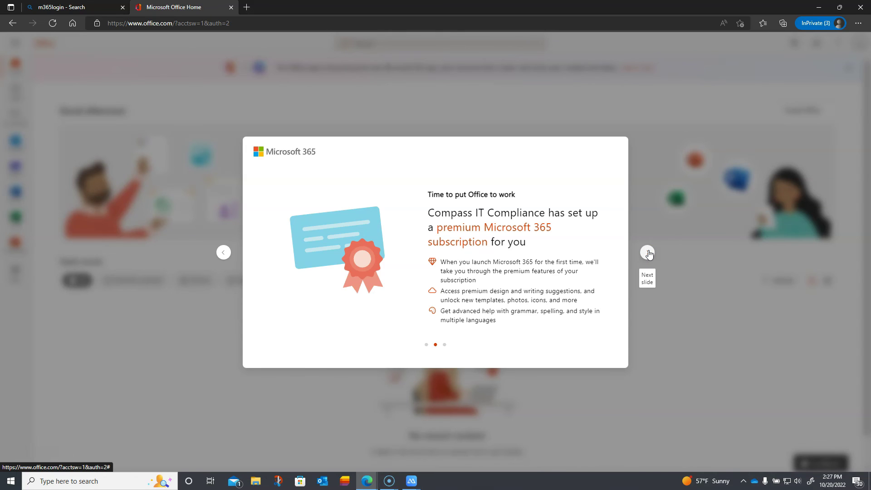
pyautogui.click(239, 274)
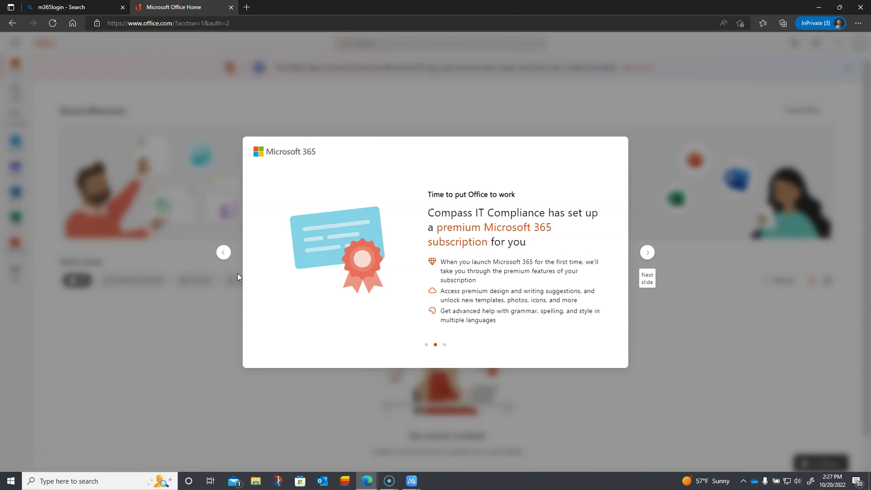
pyautogui.click(64, 397)
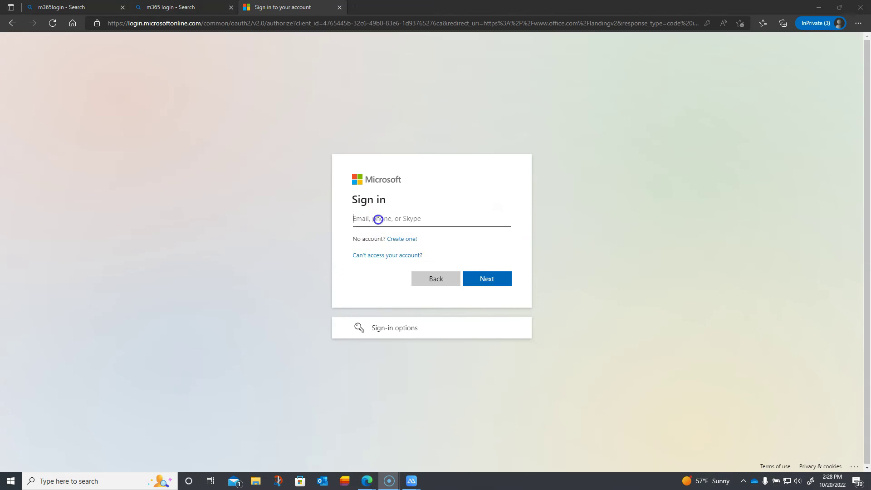
# Sign in again with the account's e-mail and choose Authenticator app approval, showing number 83.
pyautogui.click(377, 220)
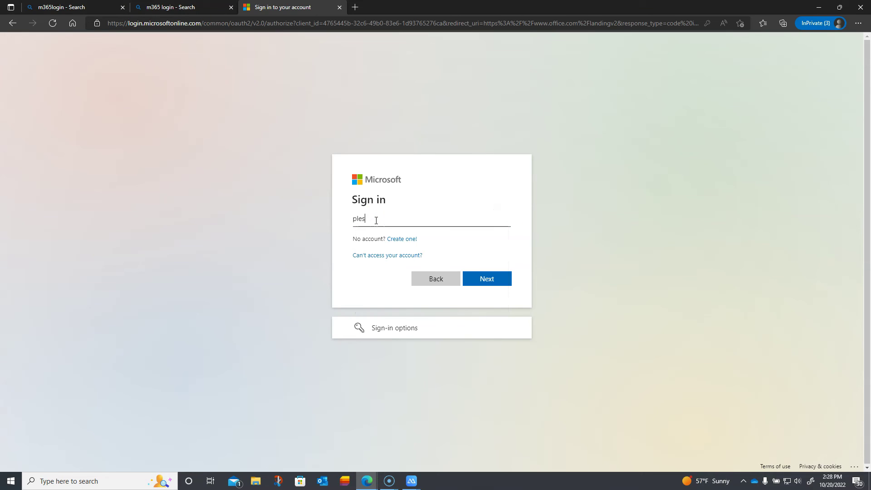
pyautogui.click(486, 278)
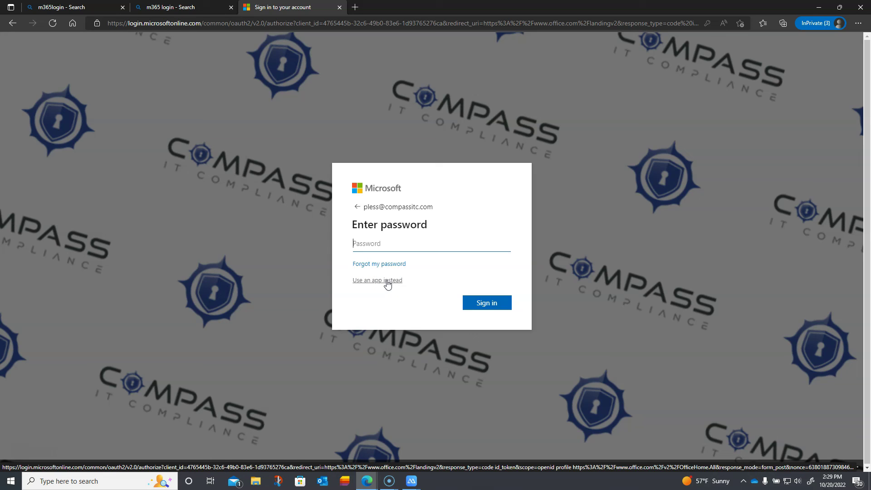
pyautogui.click(387, 283)
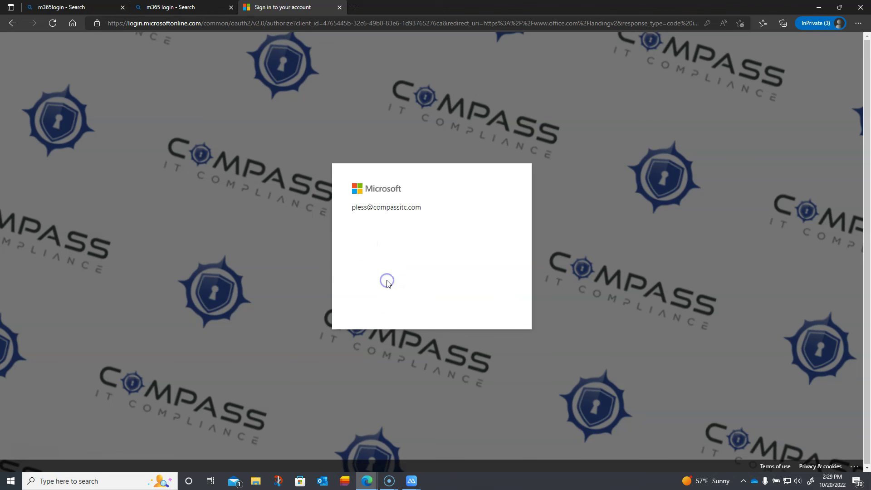
pyautogui.click(400, 279)
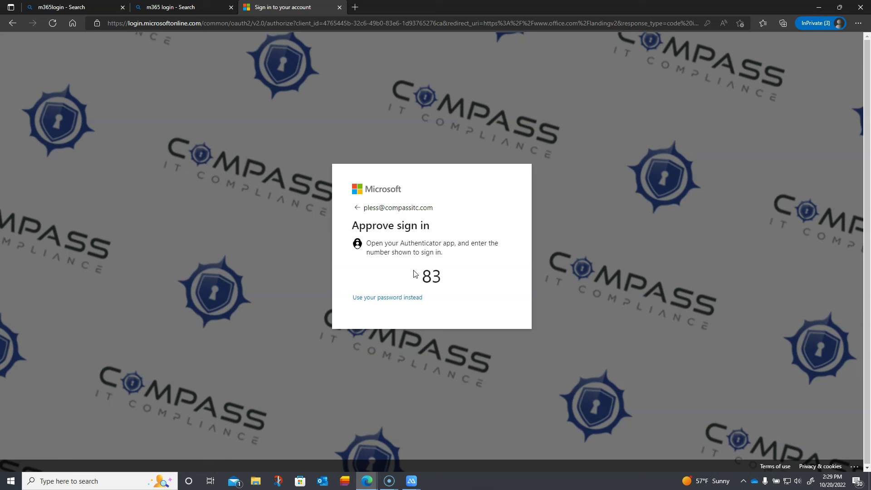
# Approve number 83 on the mirrored phone's Authenticator prompt and return to the signed-in Office home page.
pyautogui.click(410, 484)
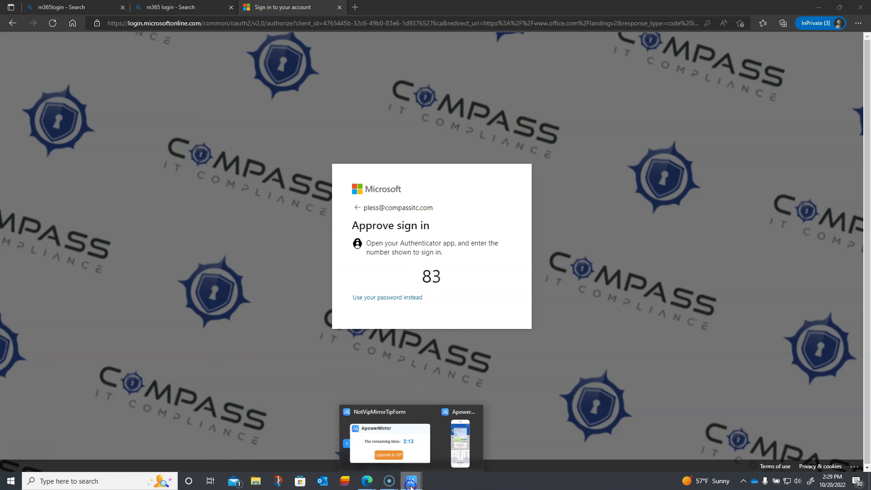
pyautogui.click(454, 456)
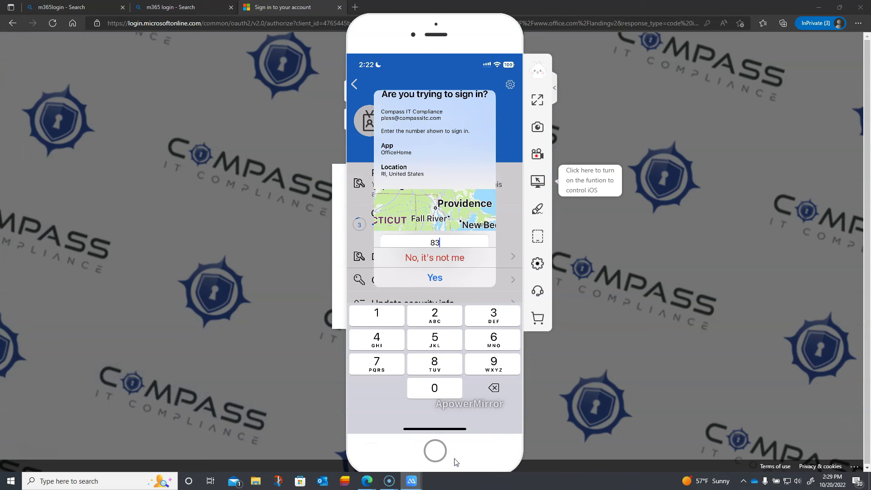
pyautogui.click(383, 252)
pyautogui.click(403, 177)
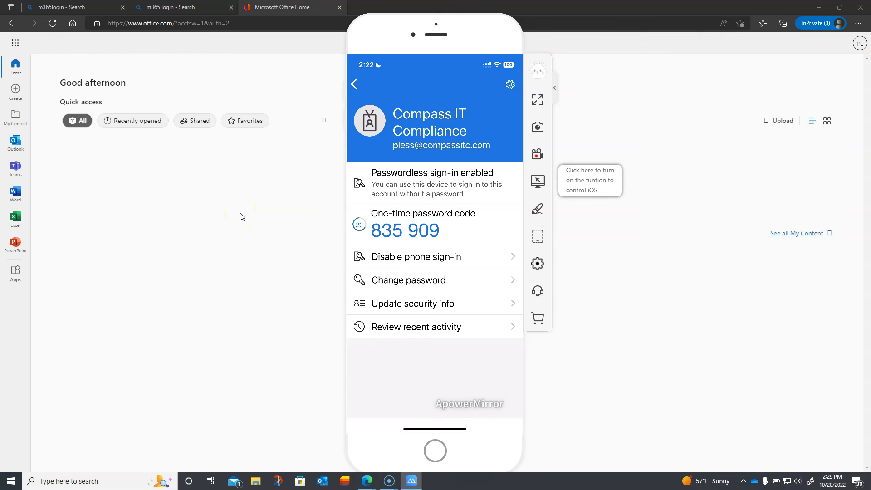
pyautogui.click(240, 214)
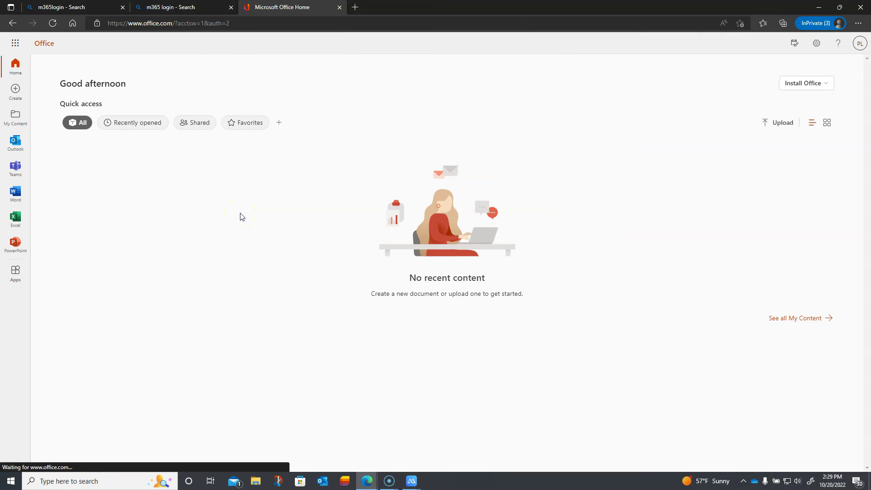